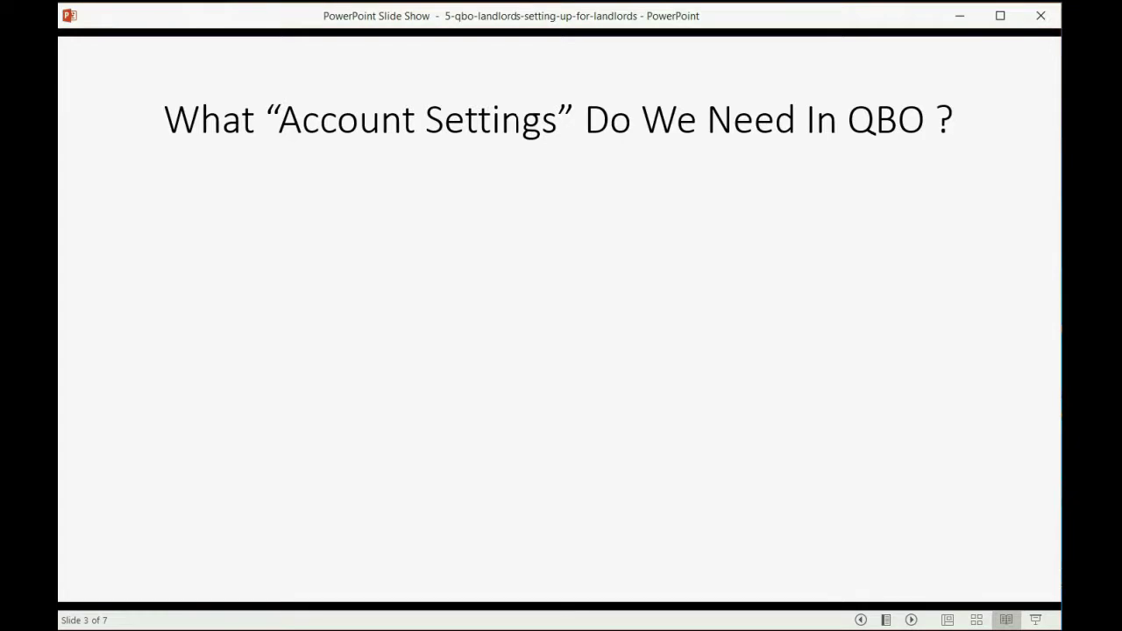
{"action": "key", "text": "Right"}
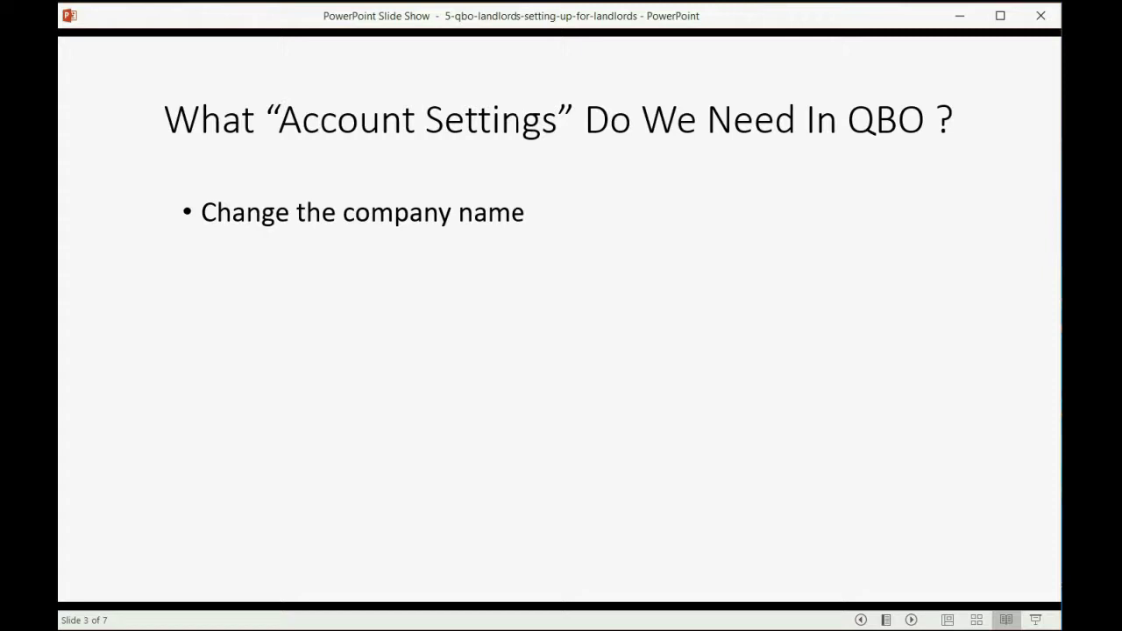
{"action": "key", "text": "Right"}
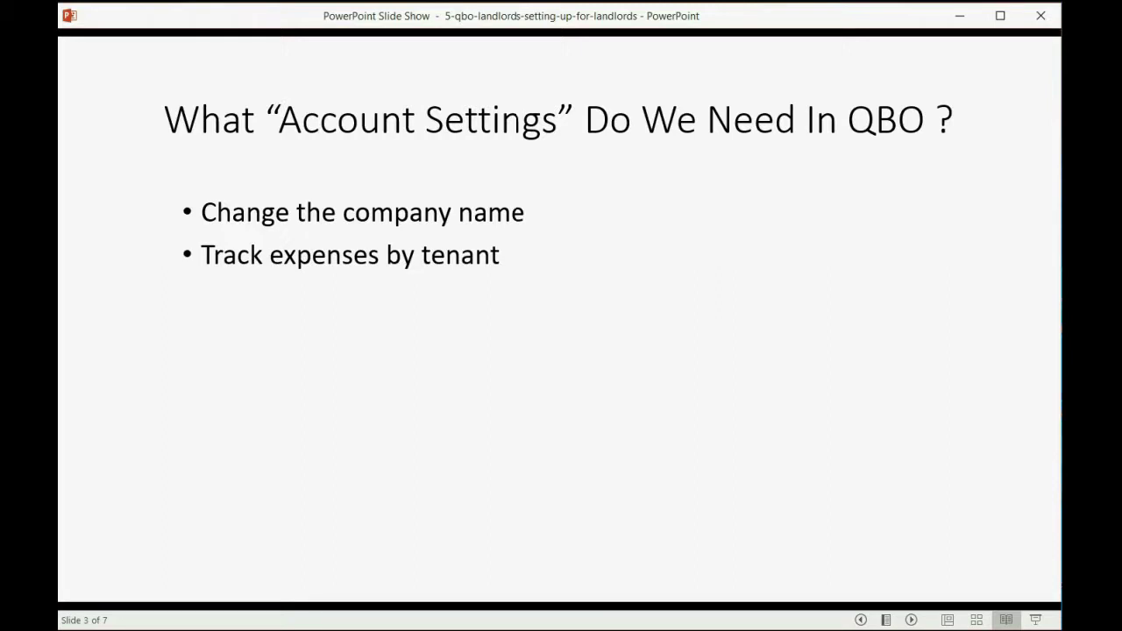
{"action": "key", "text": "Right"}
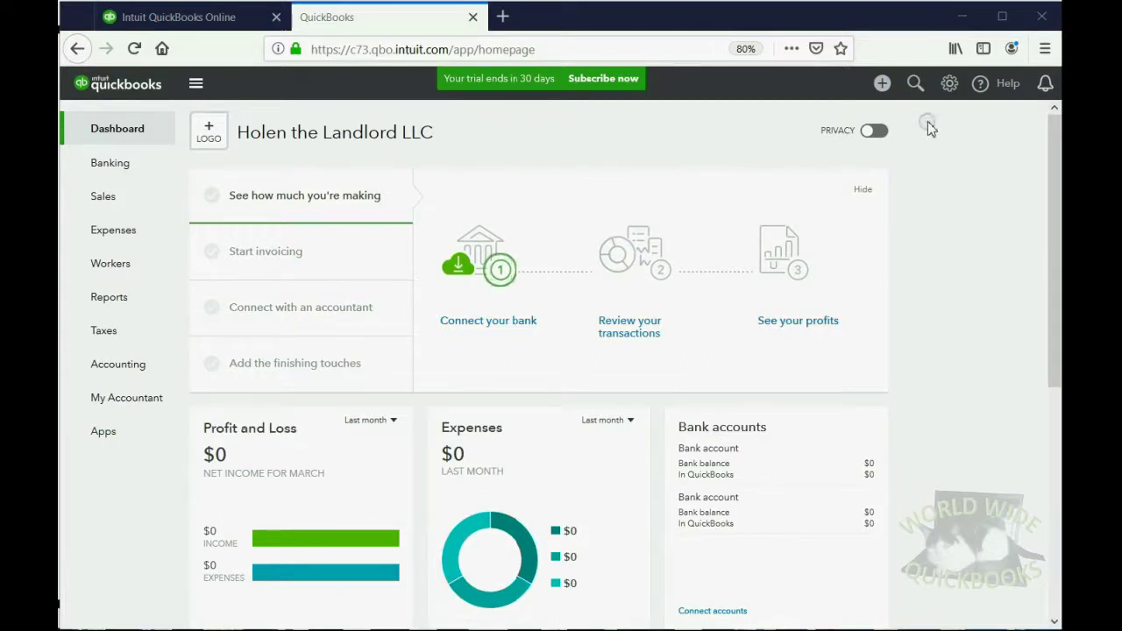
Step: Open the company section of Account and Settings and change the company name to "Holen the Landlord"
{"action": "left_click", "coordinate": [950, 83]}
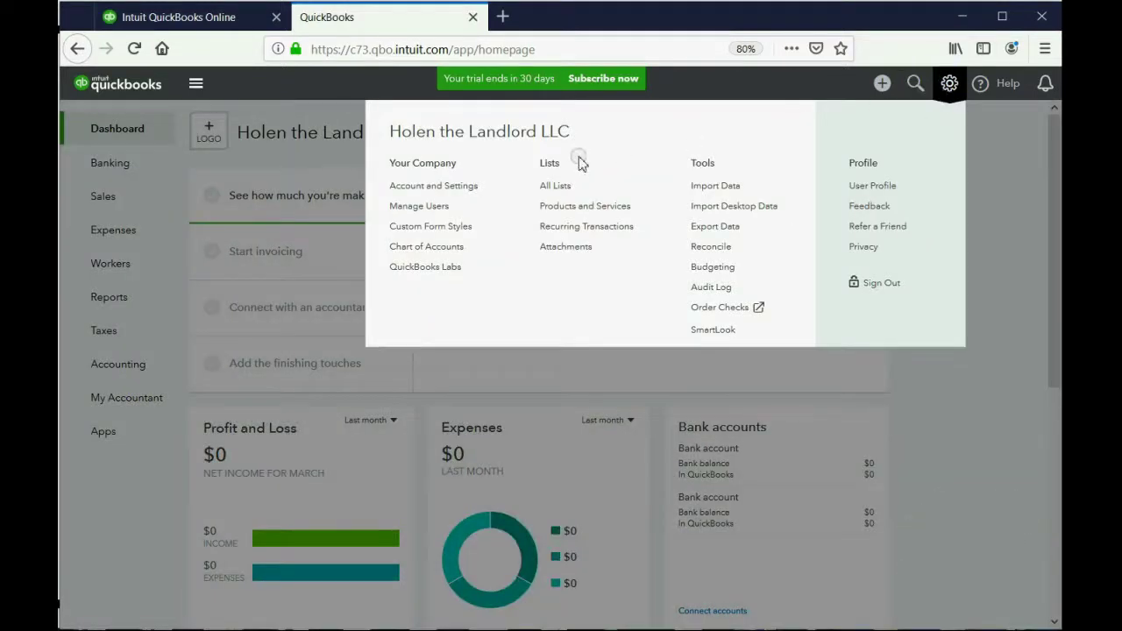
{"action": "left_click", "coordinate": [463, 188]}
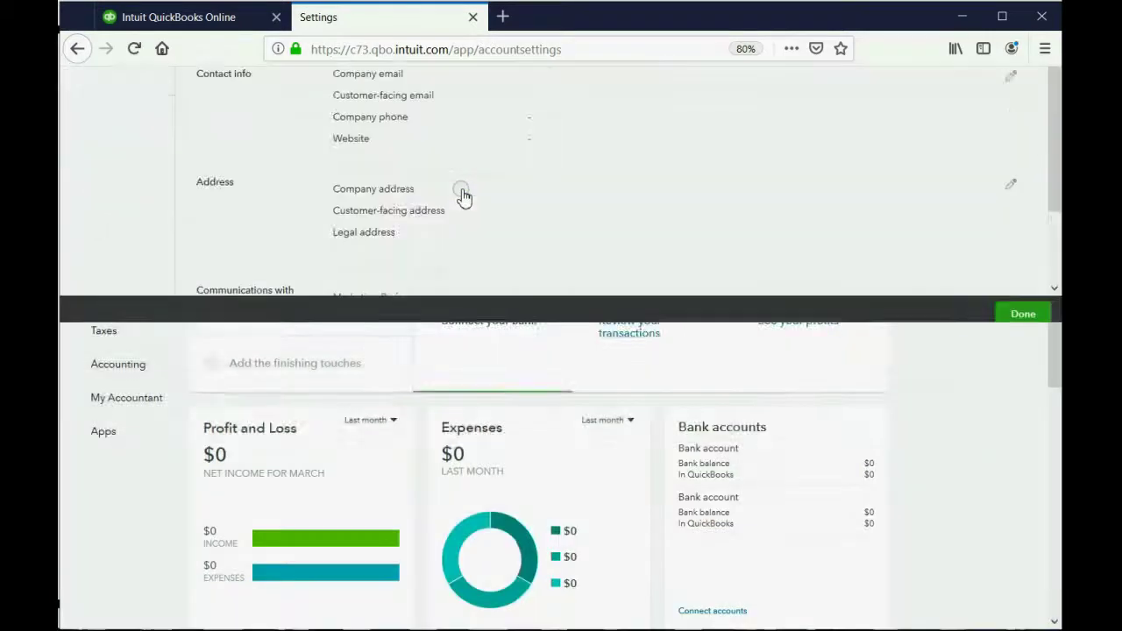
{"action": "left_click", "coordinate": [122, 128]}
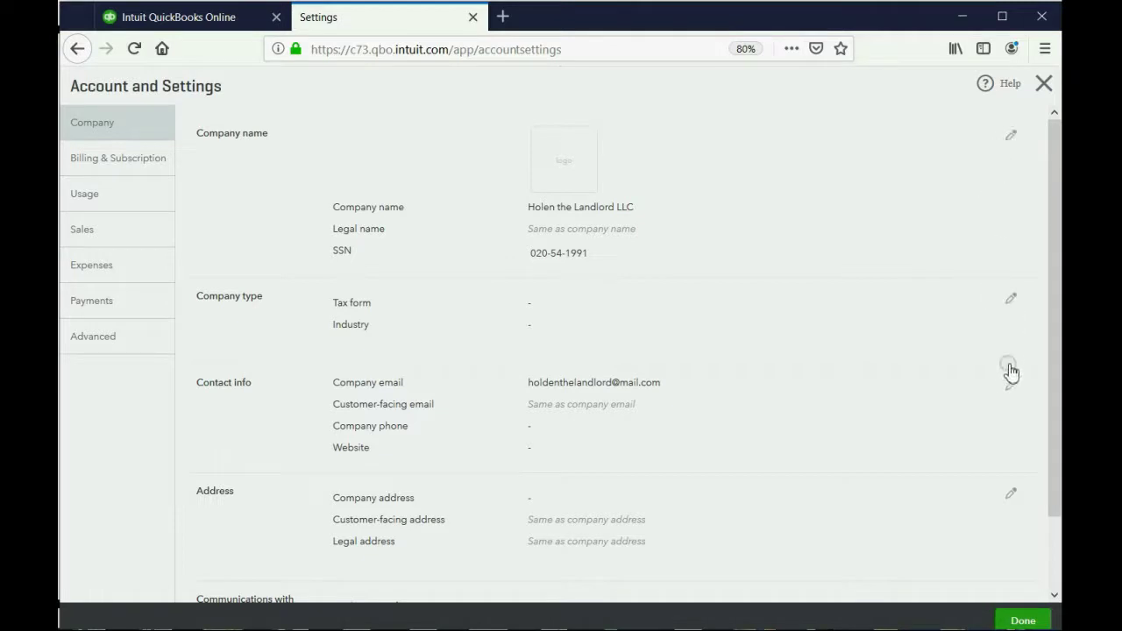
{"action": "left_click", "coordinate": [1010, 141]}
{"action": "left_click", "coordinate": [683, 223]}
{"action": "type", "text": "Holen the Landlord"}
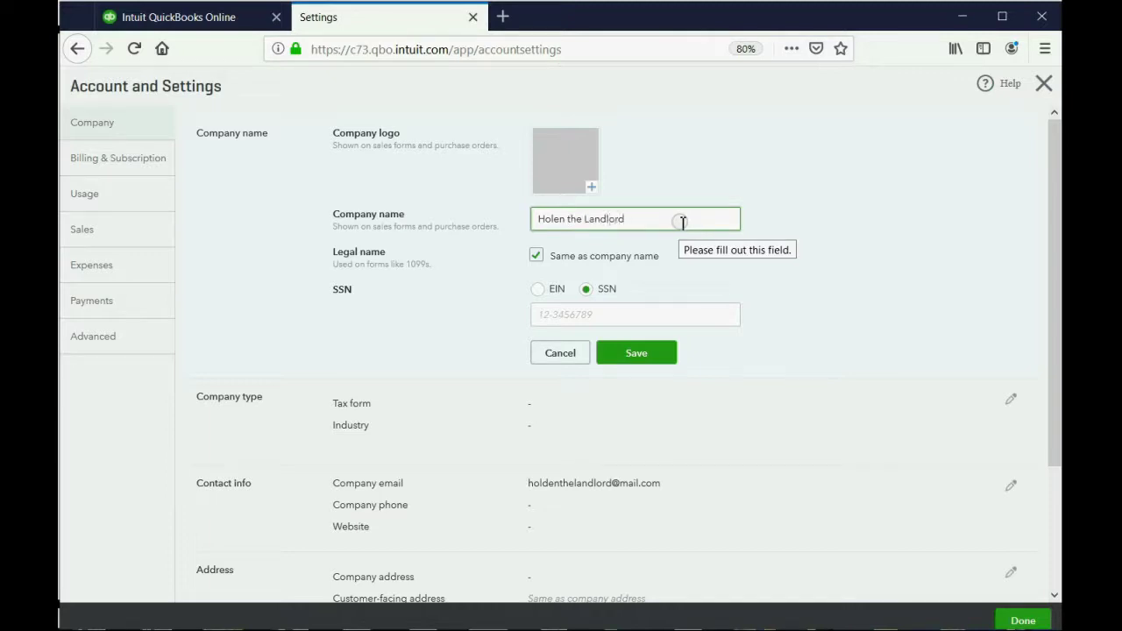
Step: Choose EIN instead of SSN as the company's tax ID type and enter the employer identification number
{"action": "left_click", "coordinate": [542, 291]}
{"action": "left_click", "coordinate": [587, 293]}
{"action": "left_click", "coordinate": [568, 316]}
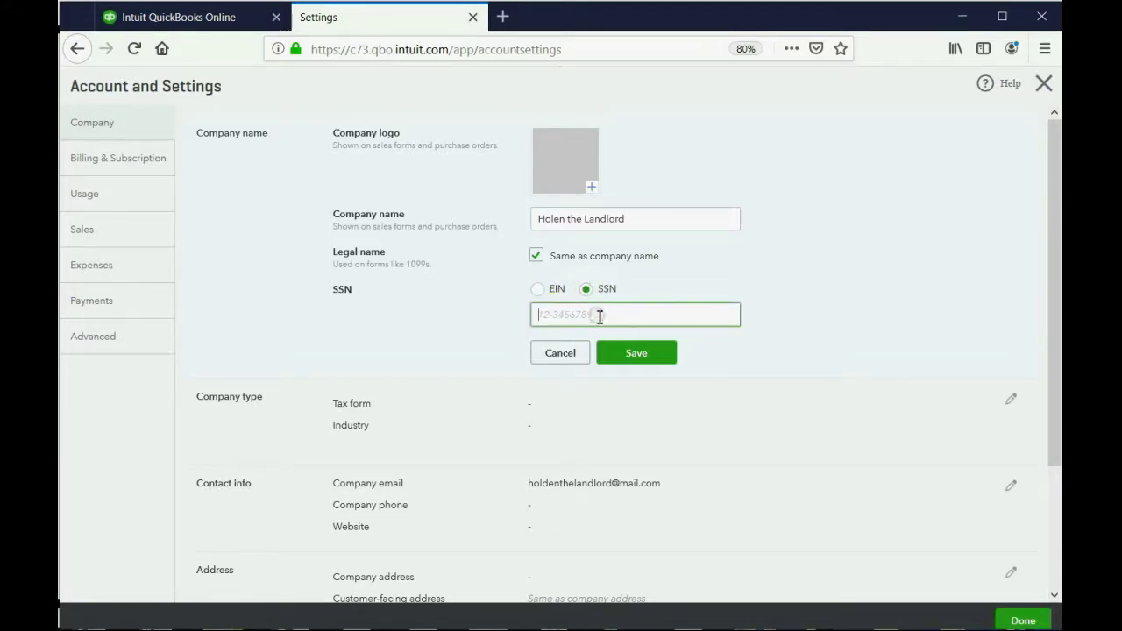
{"action": "left_click", "coordinate": [538, 290]}
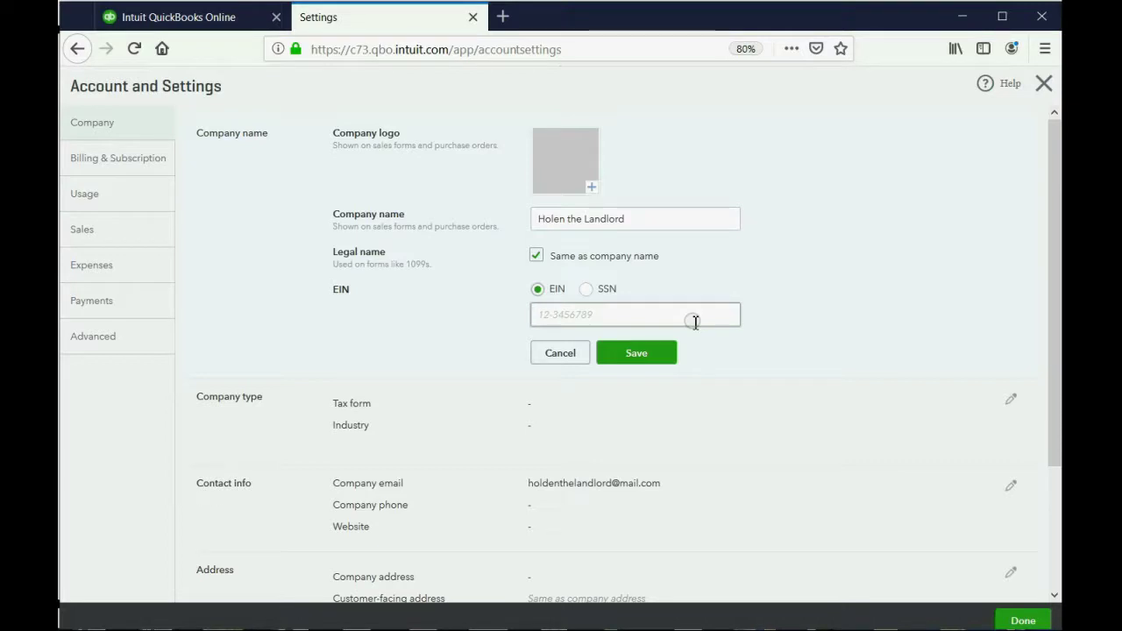
{"action": "left_click", "coordinate": [585, 320]}
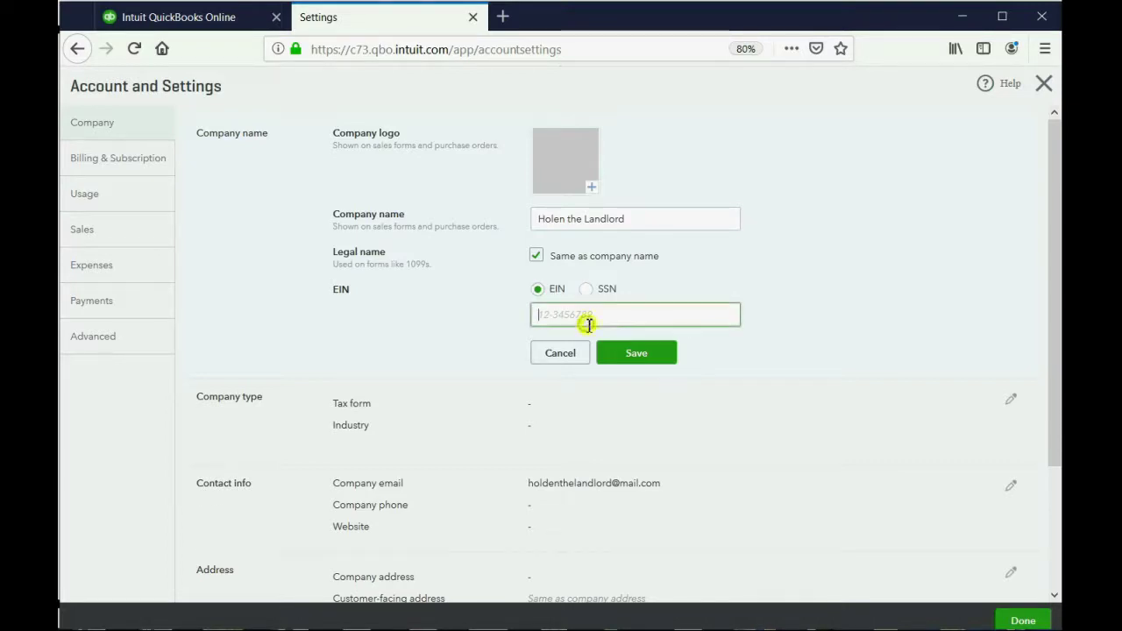
{"action": "type", "text": "12"}
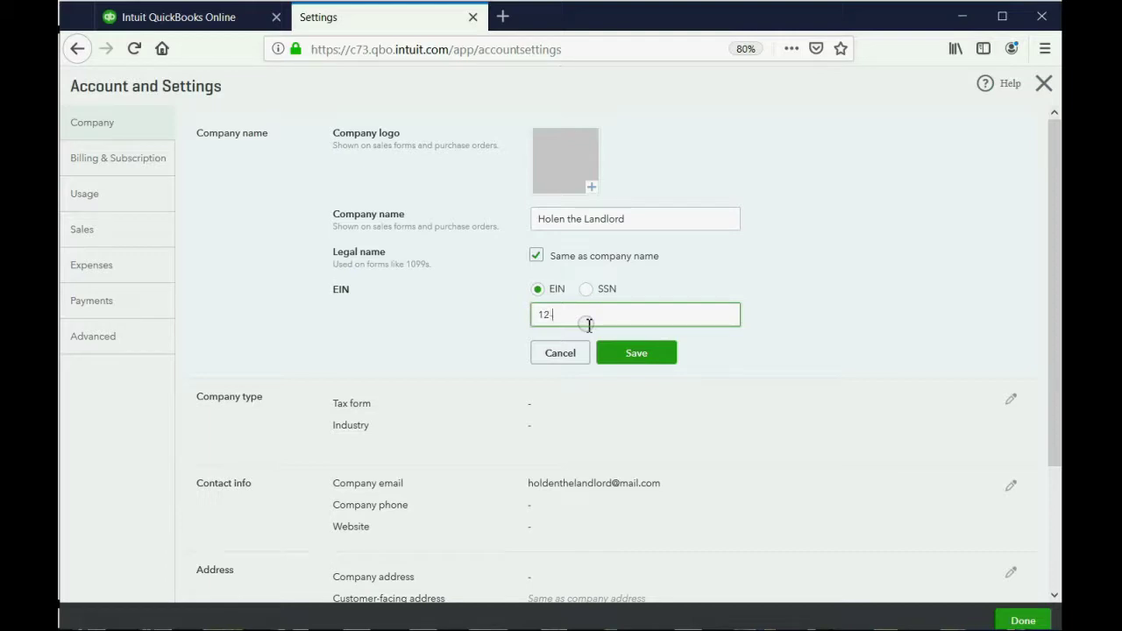
{"action": "type", "text": "-34567"}
Step: Add the missing final digits of the employer identification number and save the company name settings
{"action": "left_click", "coordinate": [635, 354]}
{"action": "left_click", "coordinate": [609, 323]}
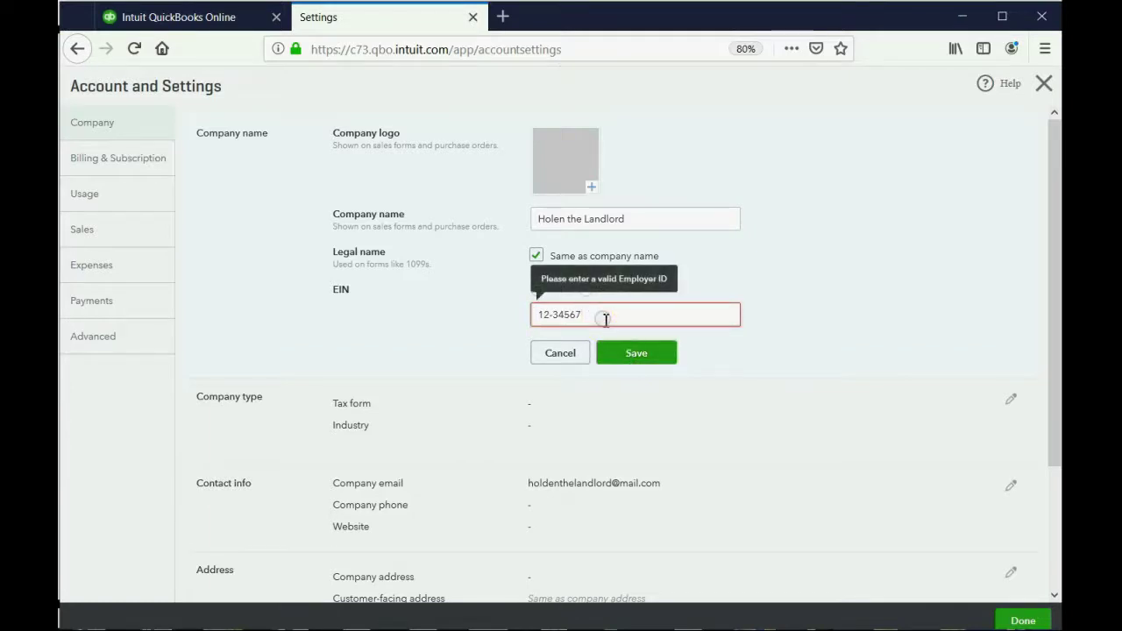
{"action": "type", "text": "8"}
{"action": "left_click", "coordinate": [626, 355]}
{"action": "left_click", "coordinate": [602, 318]}
{"action": "type", "text": "9"}
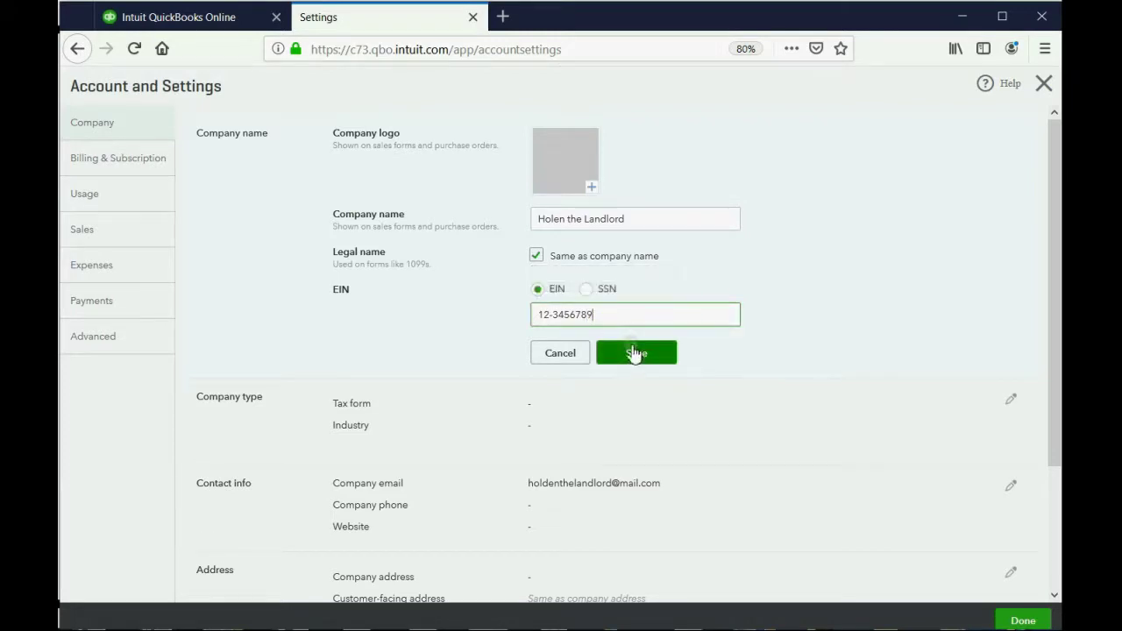
{"action": "left_click", "coordinate": [635, 352]}
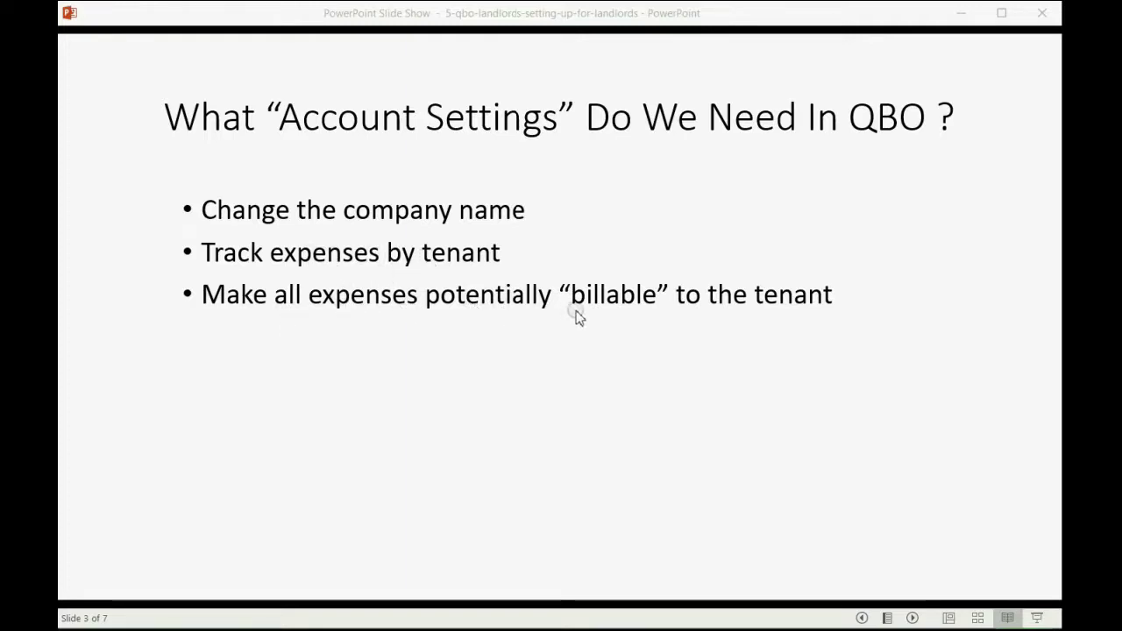
Step: In QuickBooks Online's expense settings, enable tracking expenses and items by customer and making them billable, save, and close the settings
{"action": "key", "text": "alt+Tab"}
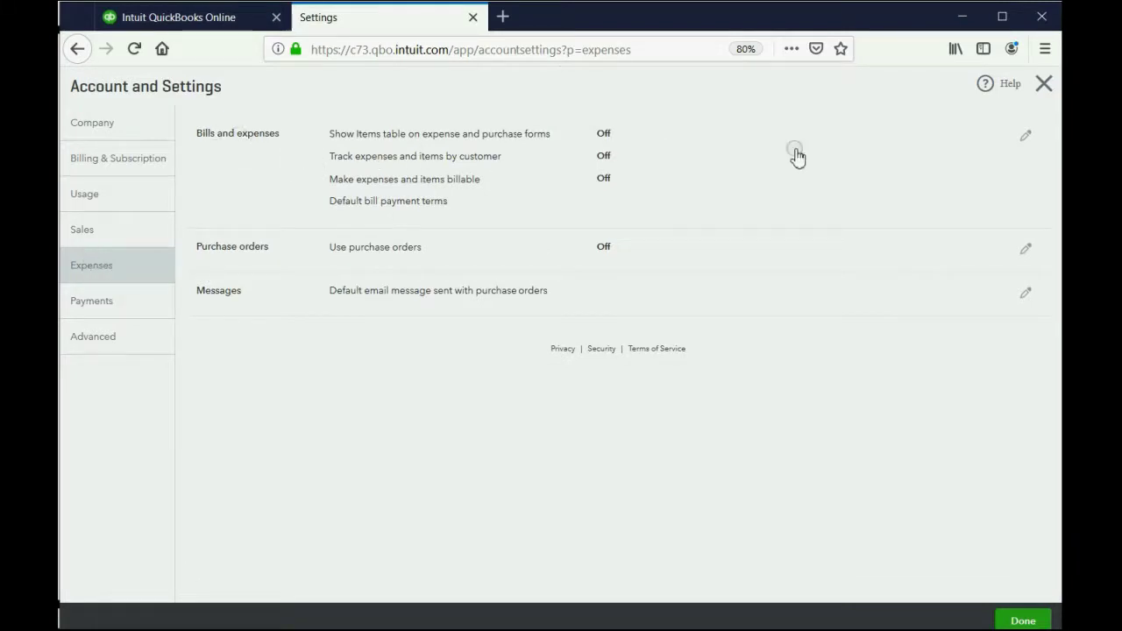
{"action": "left_click", "coordinate": [1026, 139]}
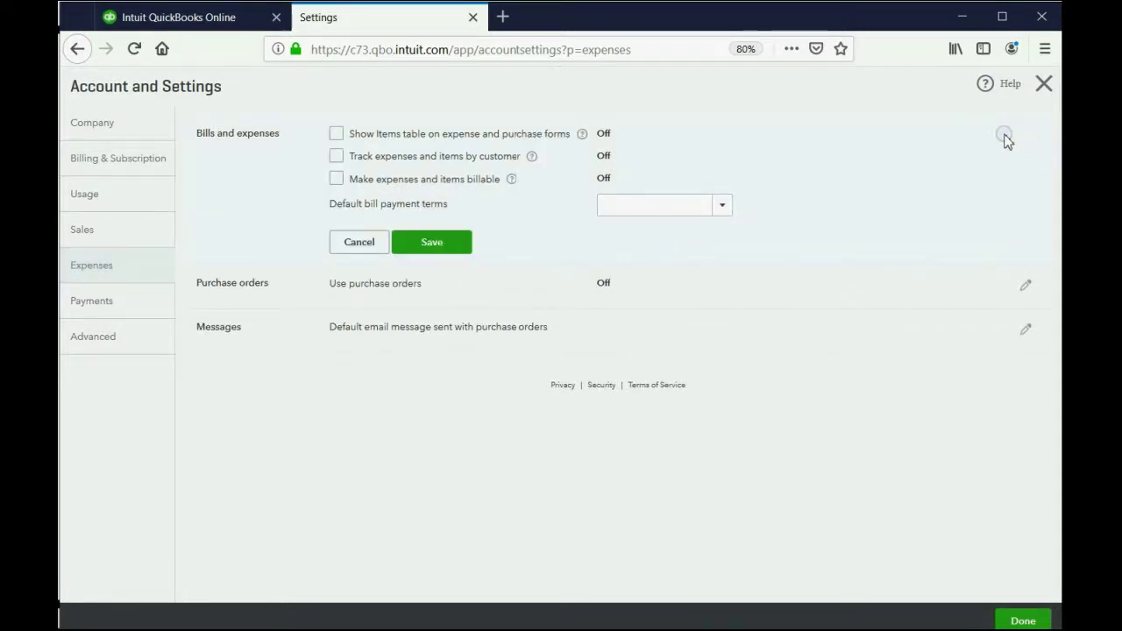
{"action": "left_click", "coordinate": [337, 157]}
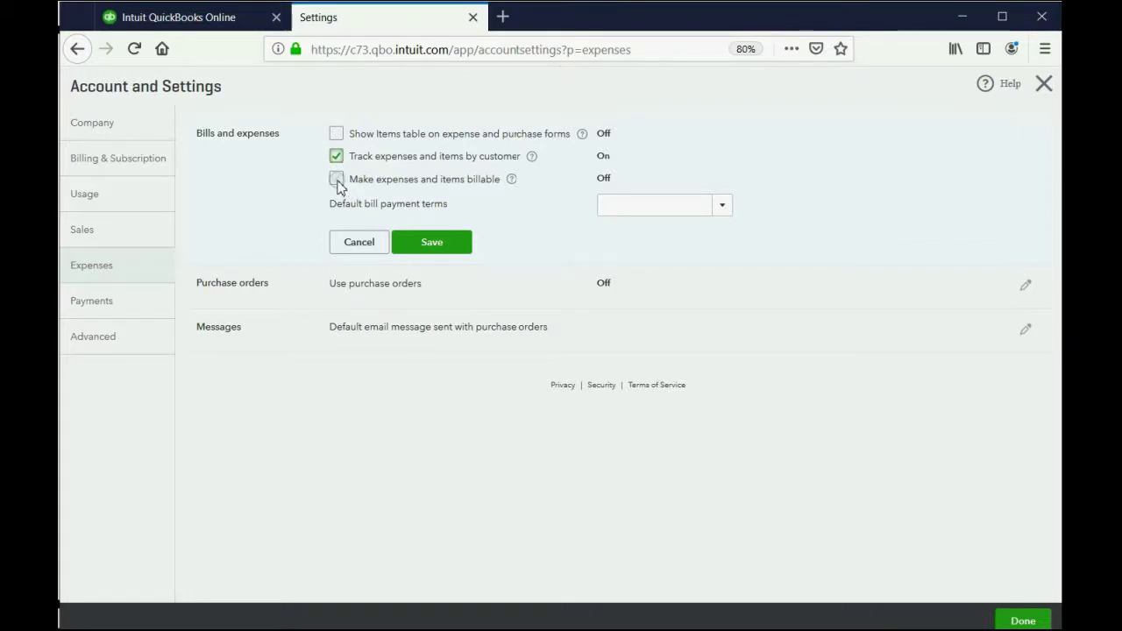
{"action": "left_click", "coordinate": [336, 179]}
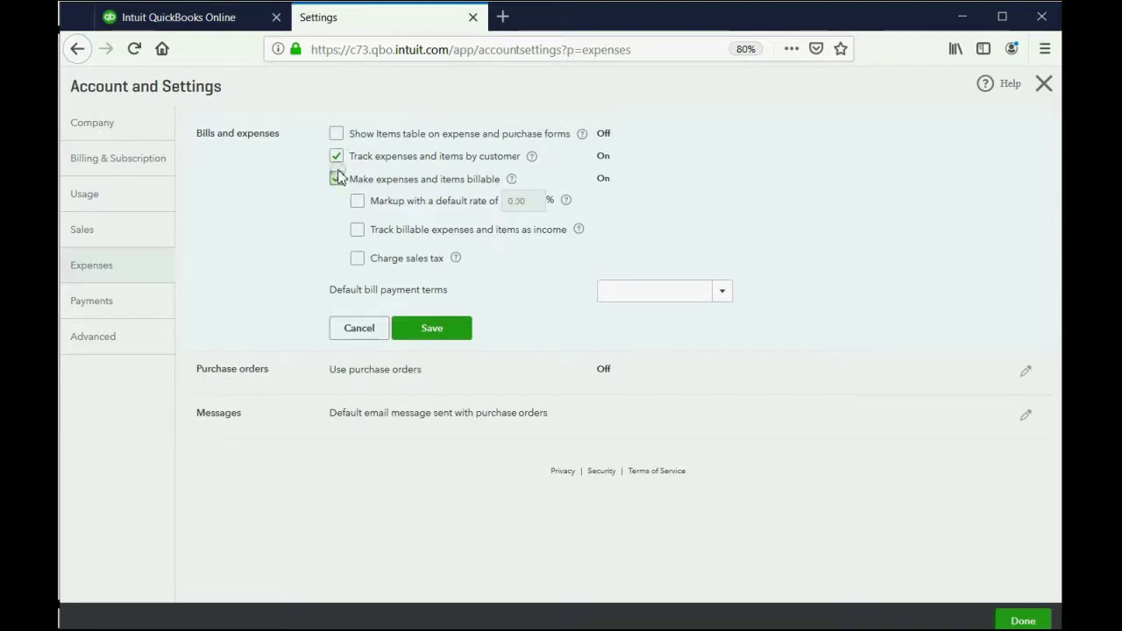
{"action": "left_click", "coordinate": [429, 329]}
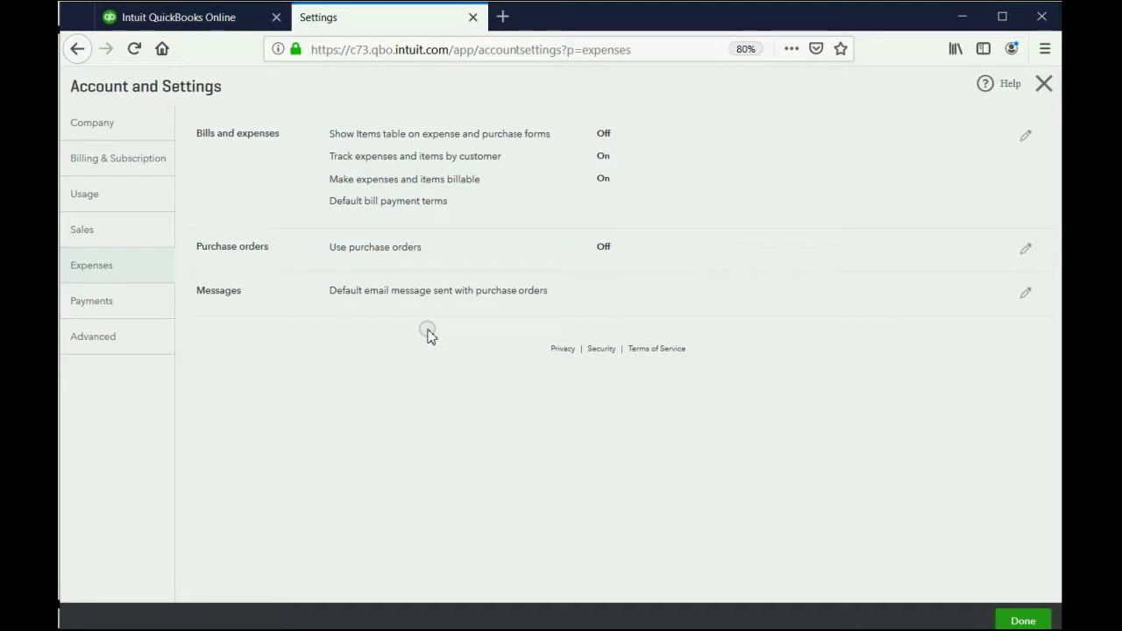
{"action": "left_click", "coordinate": [1043, 85]}
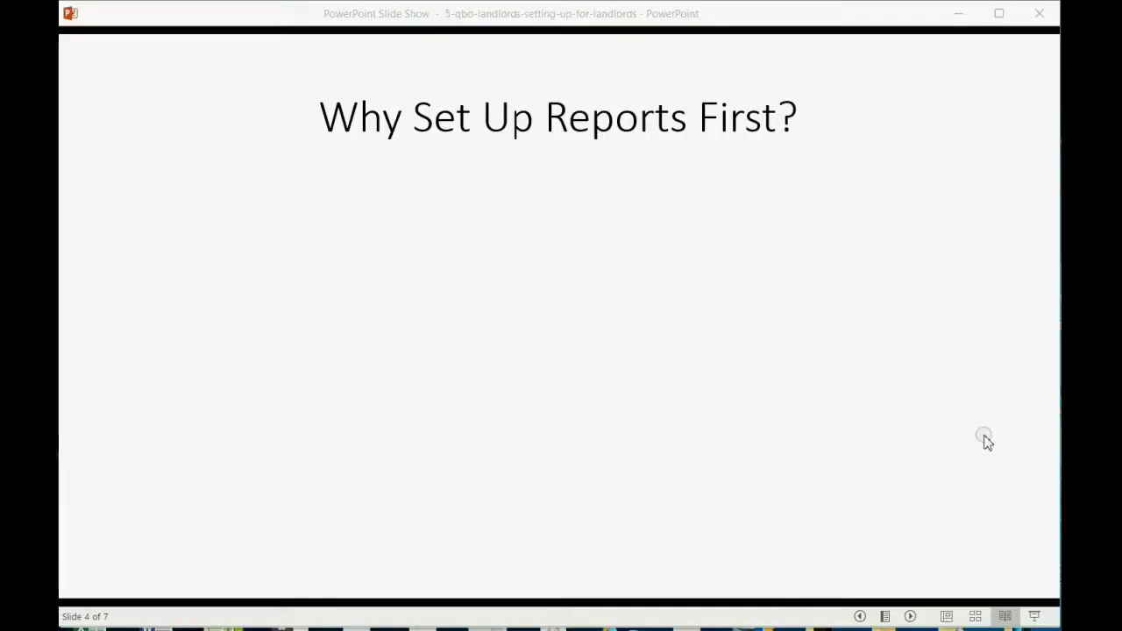
{"action": "left_click", "coordinate": [905, 426]}
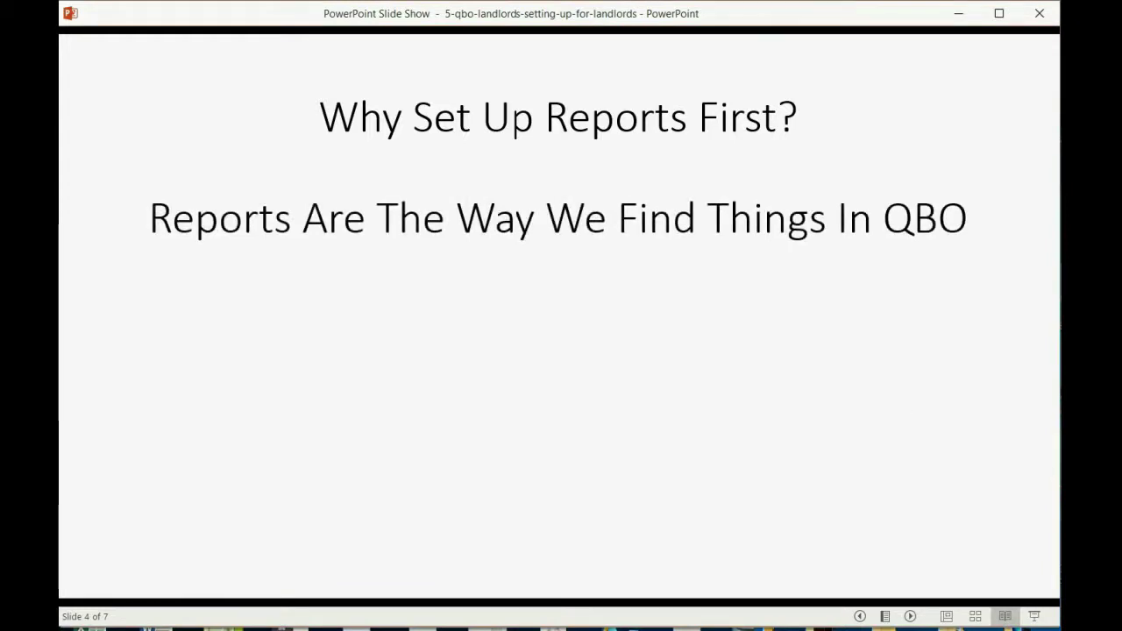
{"action": "key", "text": "Right"}
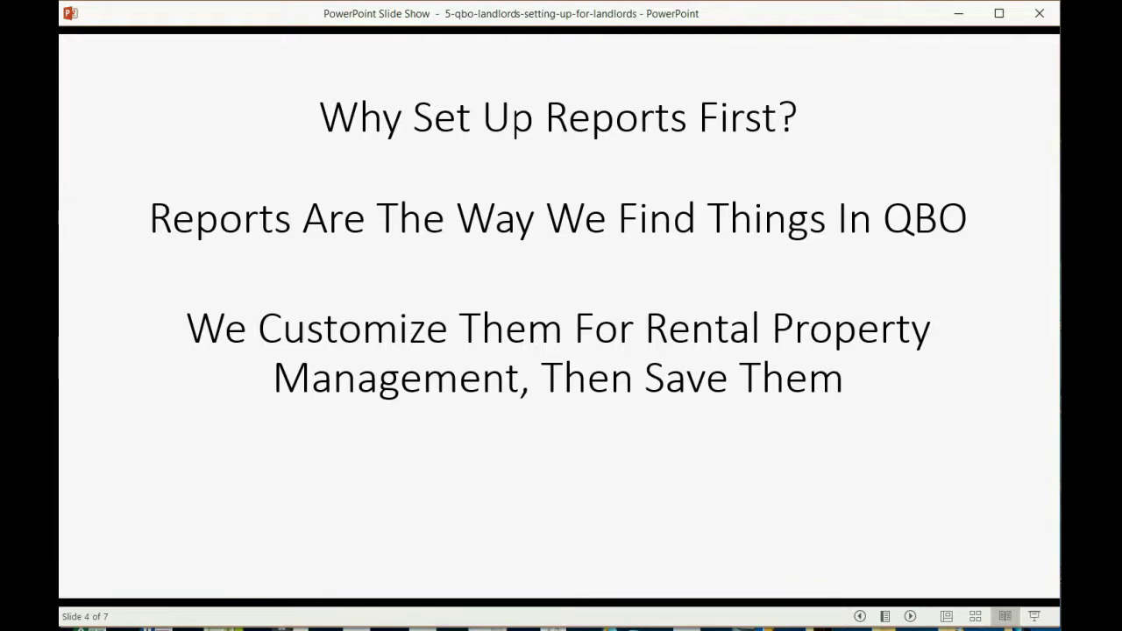
{"action": "key", "text": "Right"}
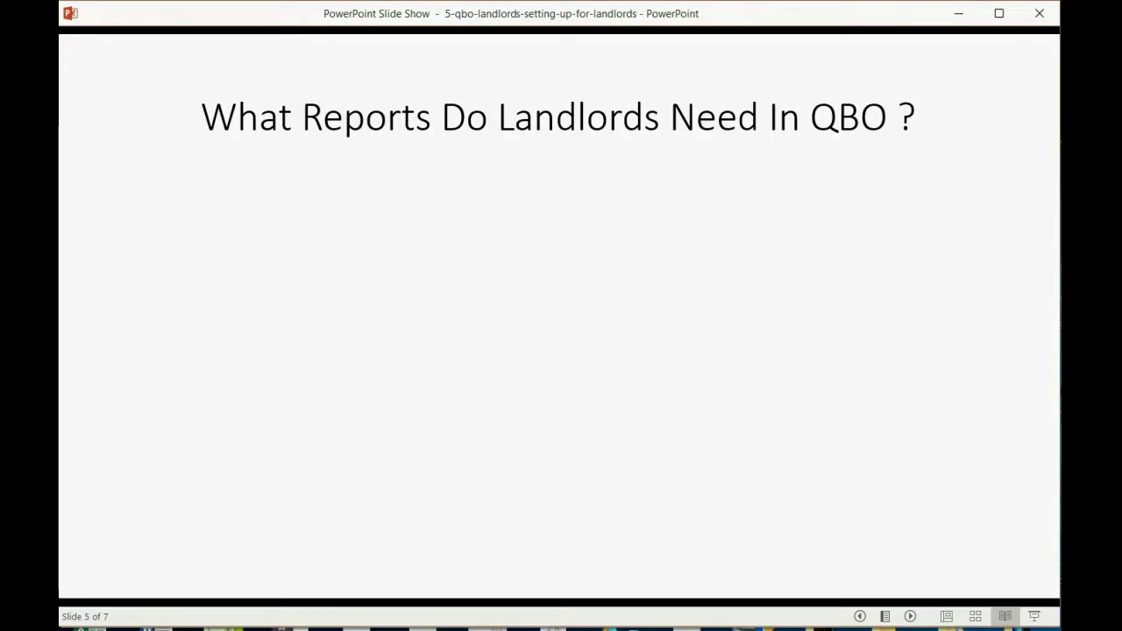
{"action": "key", "text": "Right"}
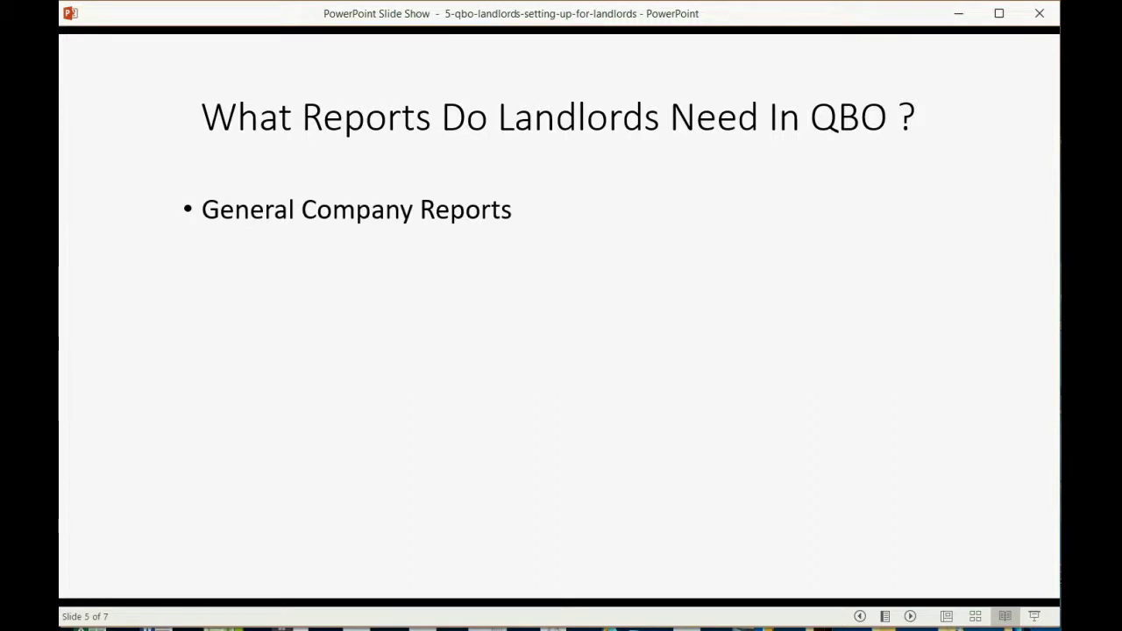
{"action": "key", "text": "Right"}
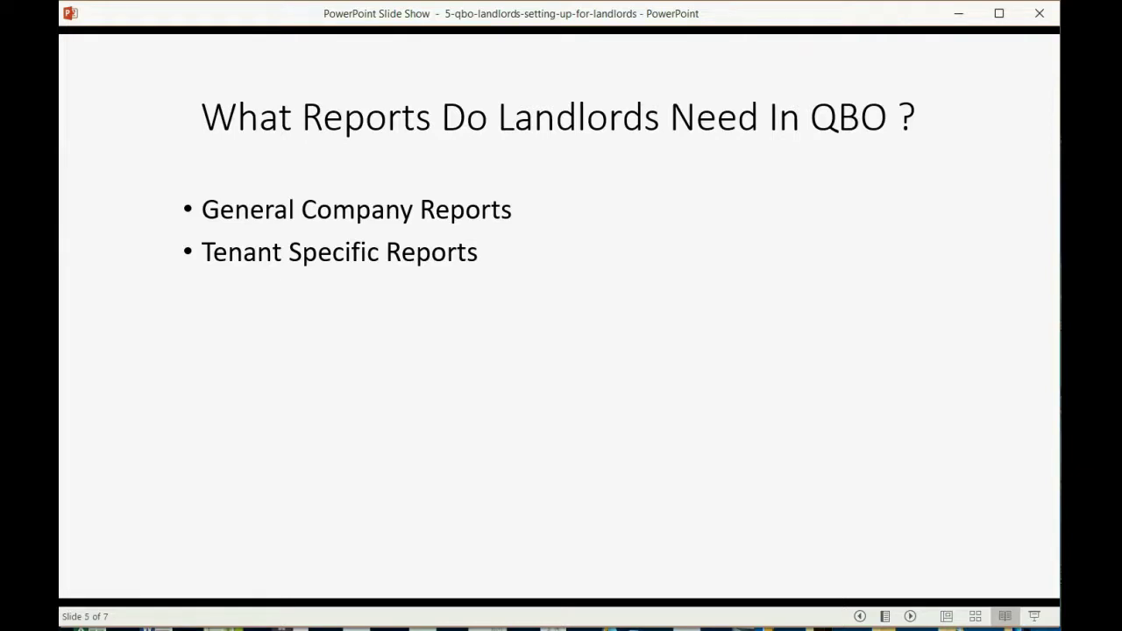
{"action": "key", "text": "Right"}
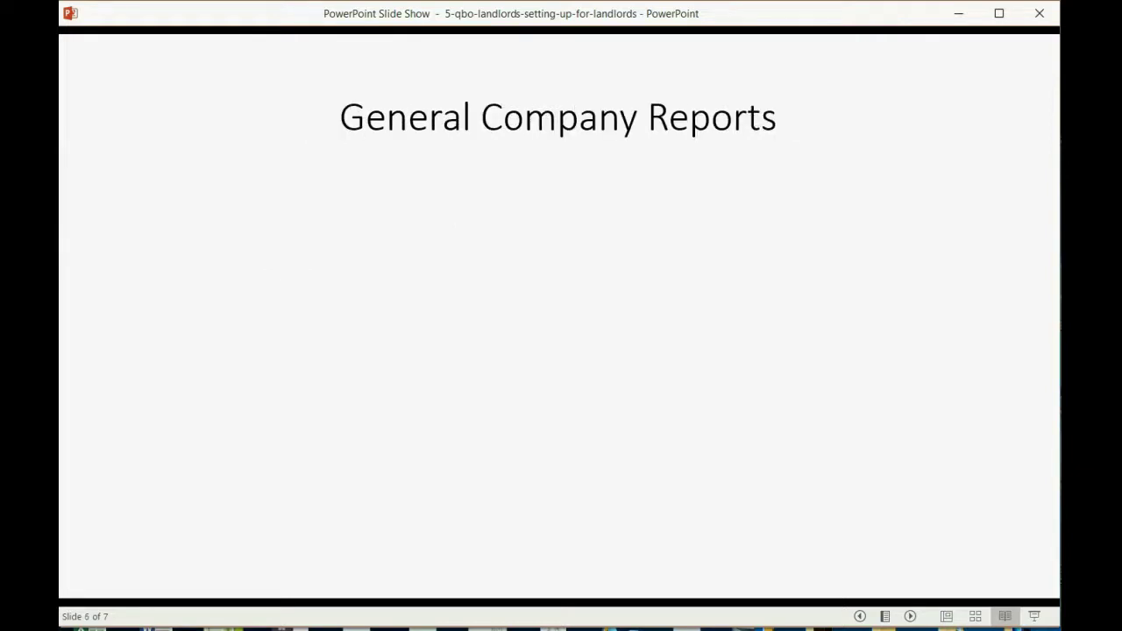
{"action": "key", "text": "Right"}
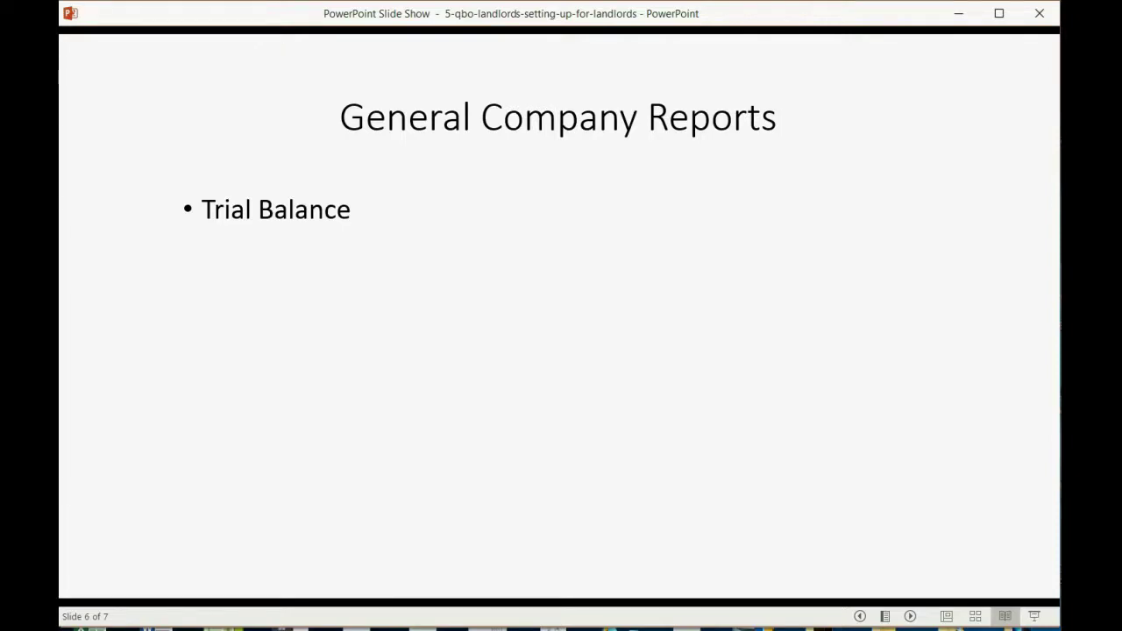
Step: Switch to QuickBooks Online and view the custom reports list in the Reports area
{"action": "key", "text": "alt+Tab"}
{"action": "mouse_move", "coordinate": [639, 271]}
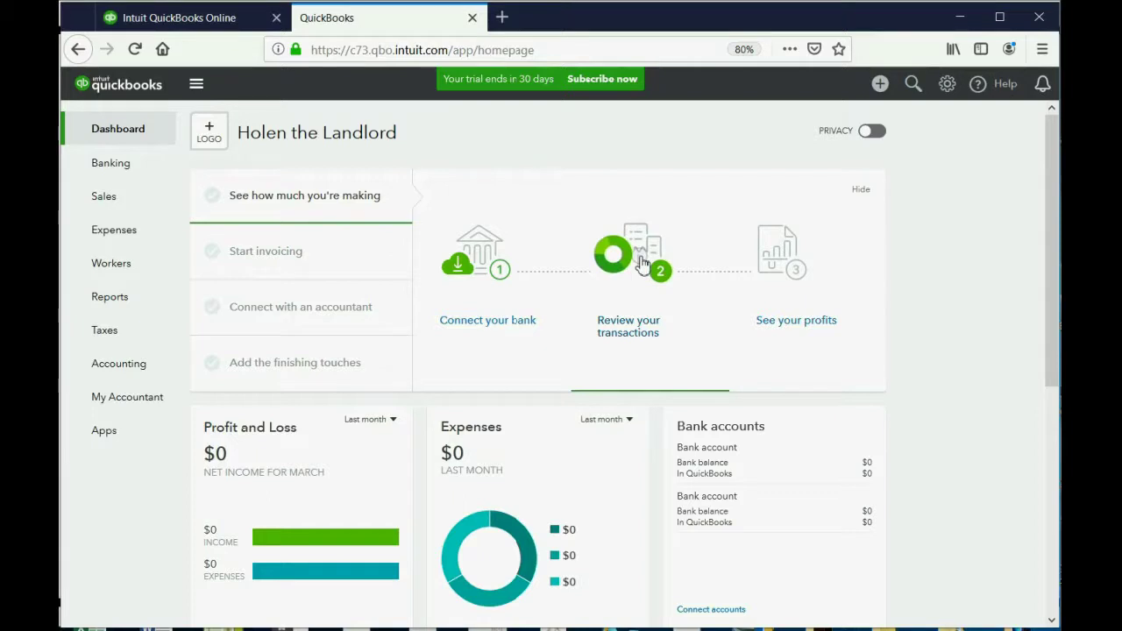
{"action": "left_click", "coordinate": [116, 298]}
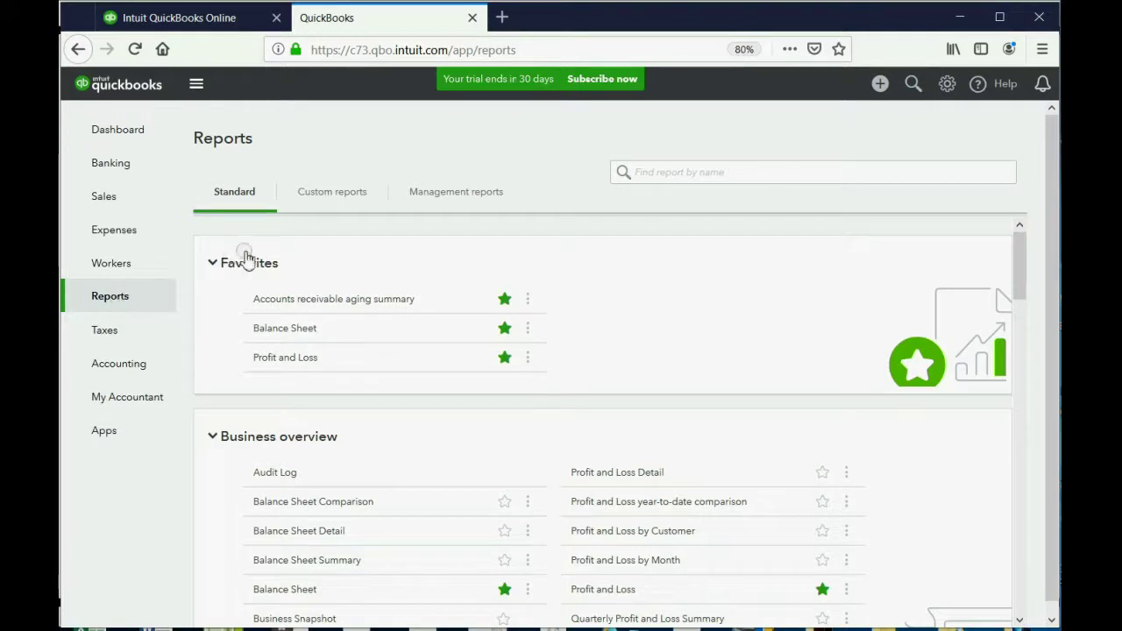
{"action": "left_click", "coordinate": [328, 195]}
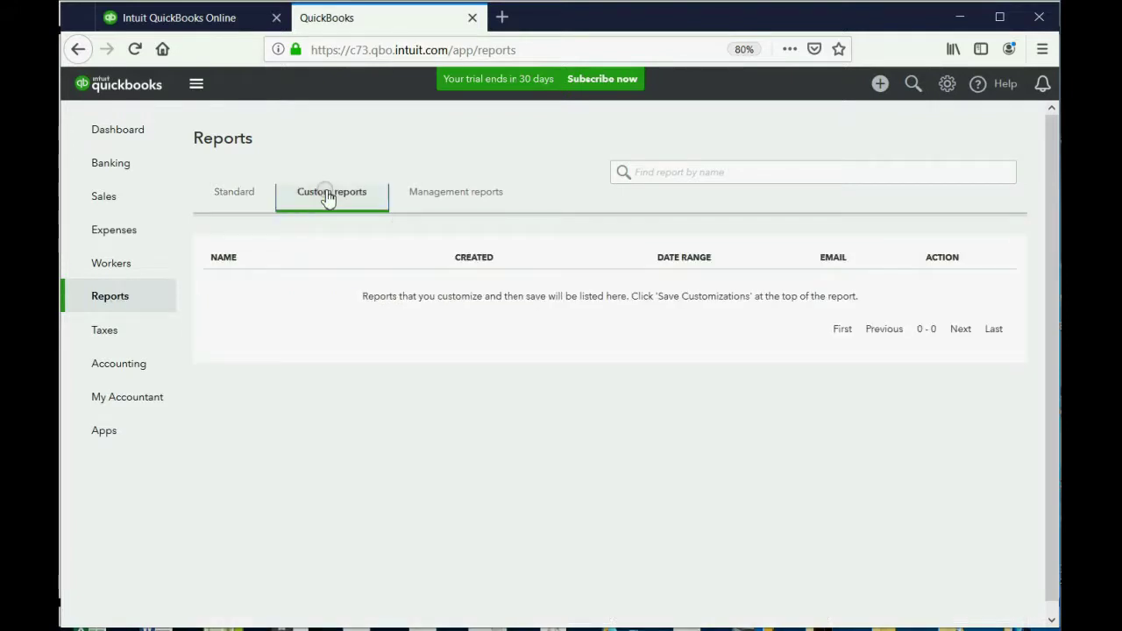
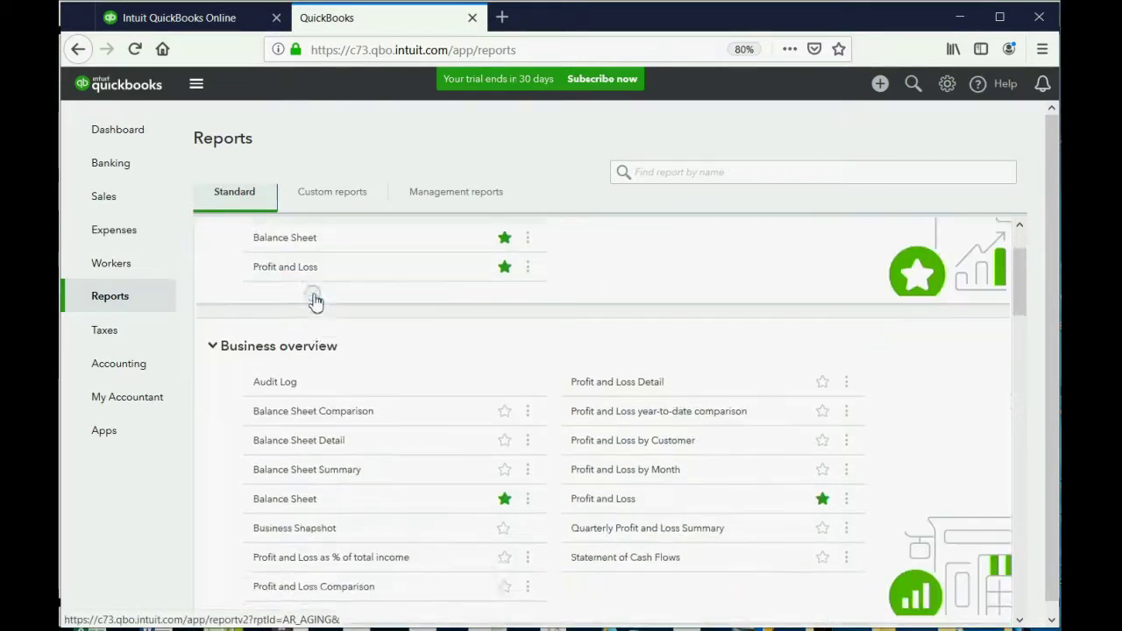
Step: Look through the standard reports list to locate the Trial Balance report under For my accountant
{"action": "scroll", "coordinate": [314, 299], "scroll_direction": "down", "scroll_amount": 10}
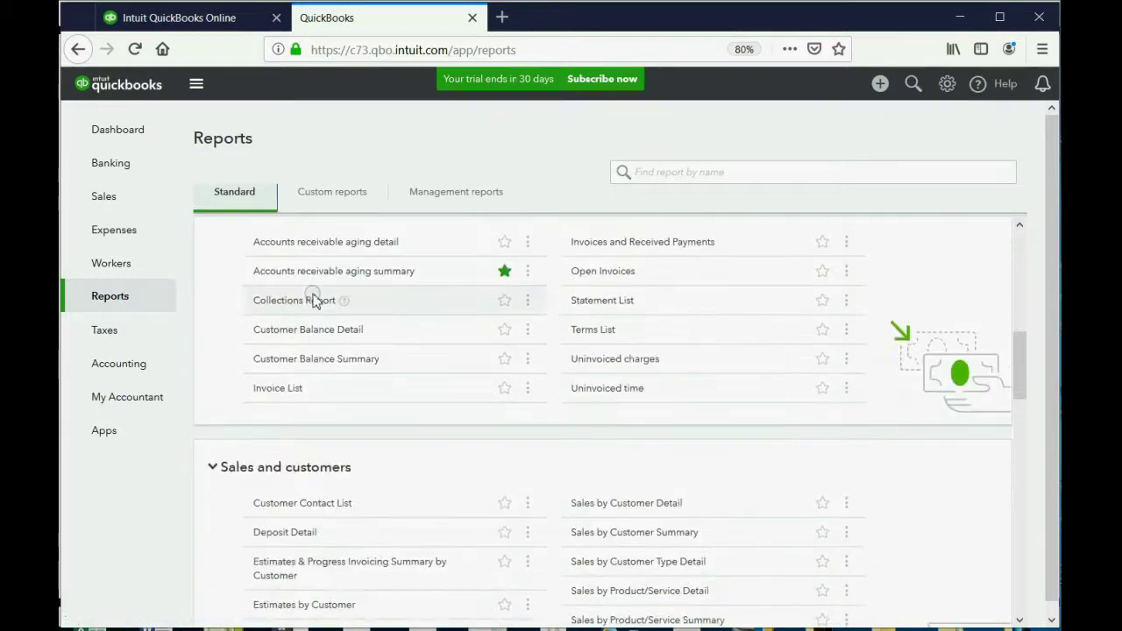
{"action": "scroll", "coordinate": [314, 299], "scroll_direction": "down", "scroll_amount": 5}
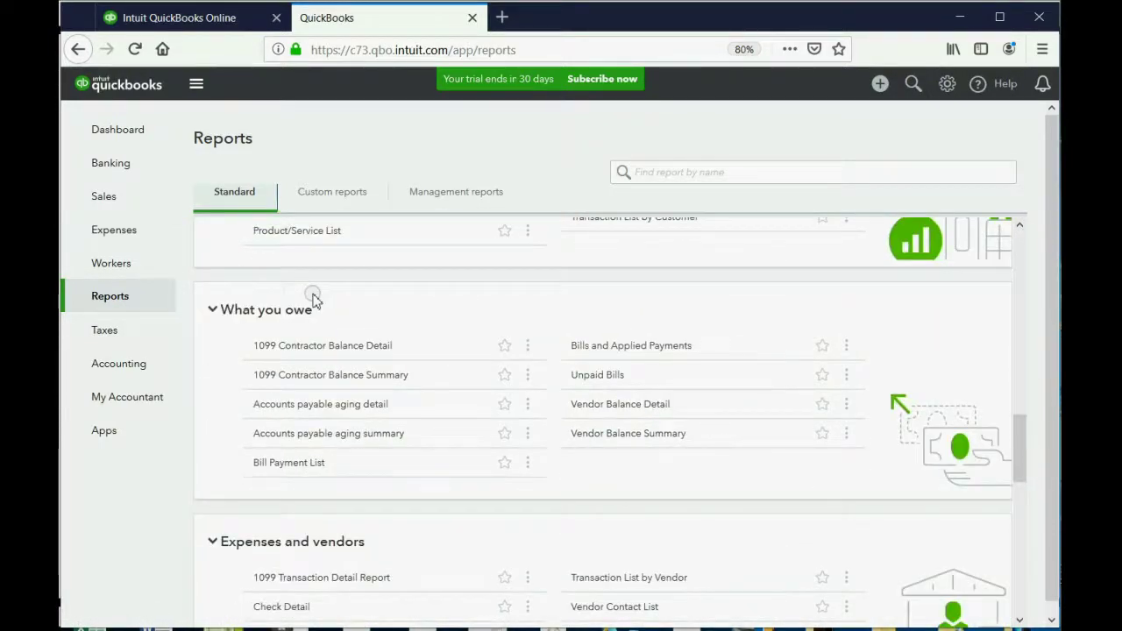
{"action": "scroll", "coordinate": [314, 299], "scroll_direction": "down", "scroll_amount": 8}
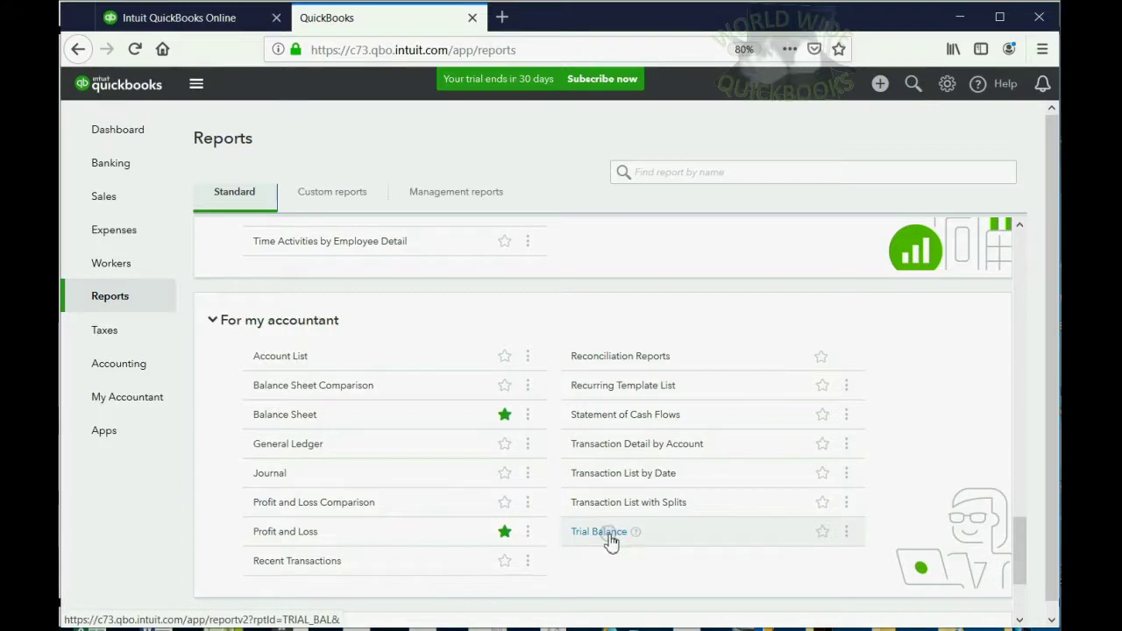
{"action": "scroll", "coordinate": [618, 434], "scroll_direction": "up", "scroll_amount": 10}
{"action": "scroll", "coordinate": [625, 424], "scroll_direction": "up", "scroll_amount": 5}
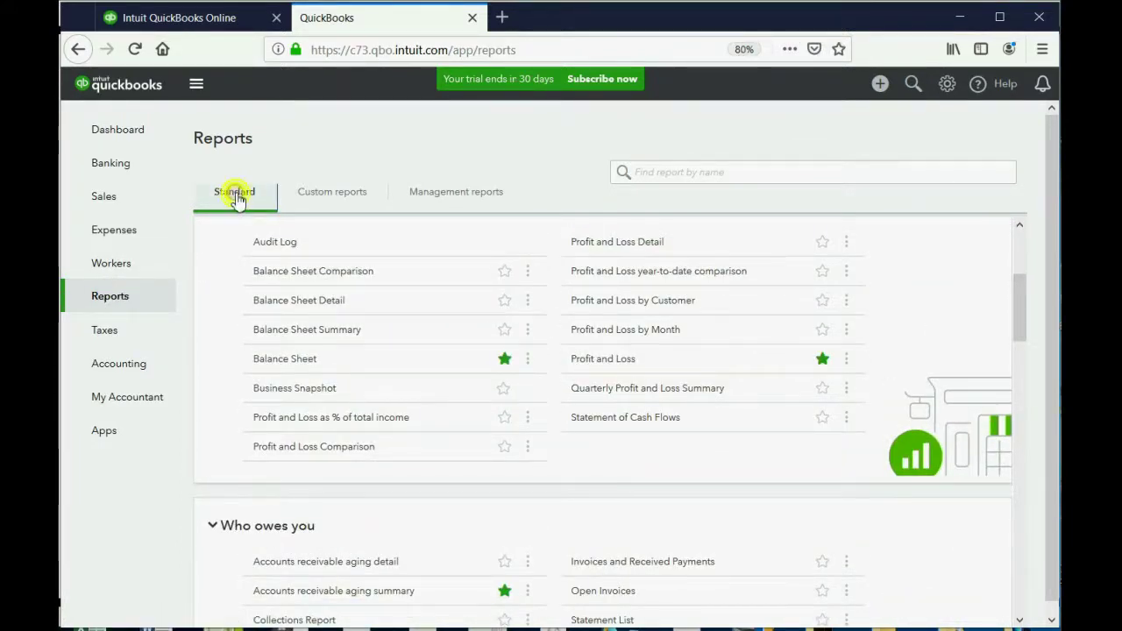
Step: Open the Trial Balance report under For my accountant and run it with the report period set to All Dates
{"action": "scroll", "coordinate": [483, 374], "scroll_direction": "down", "scroll_amount": 10}
{"action": "scroll", "coordinate": [483, 374], "scroll_direction": "down", "scroll_amount": 8}
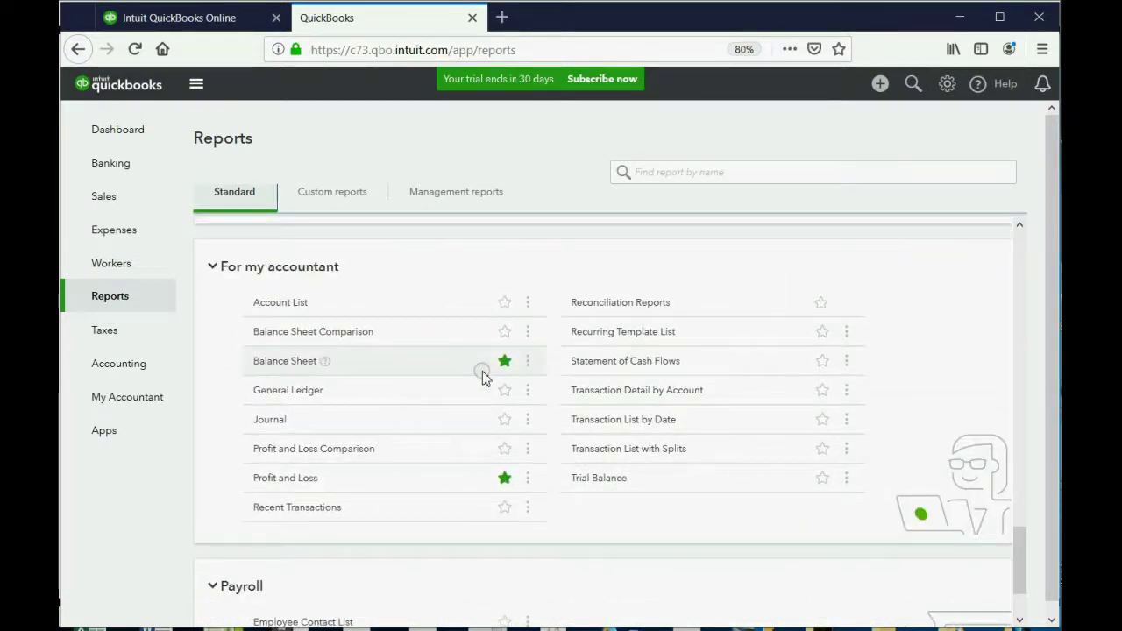
{"action": "left_click", "coordinate": [599, 481]}
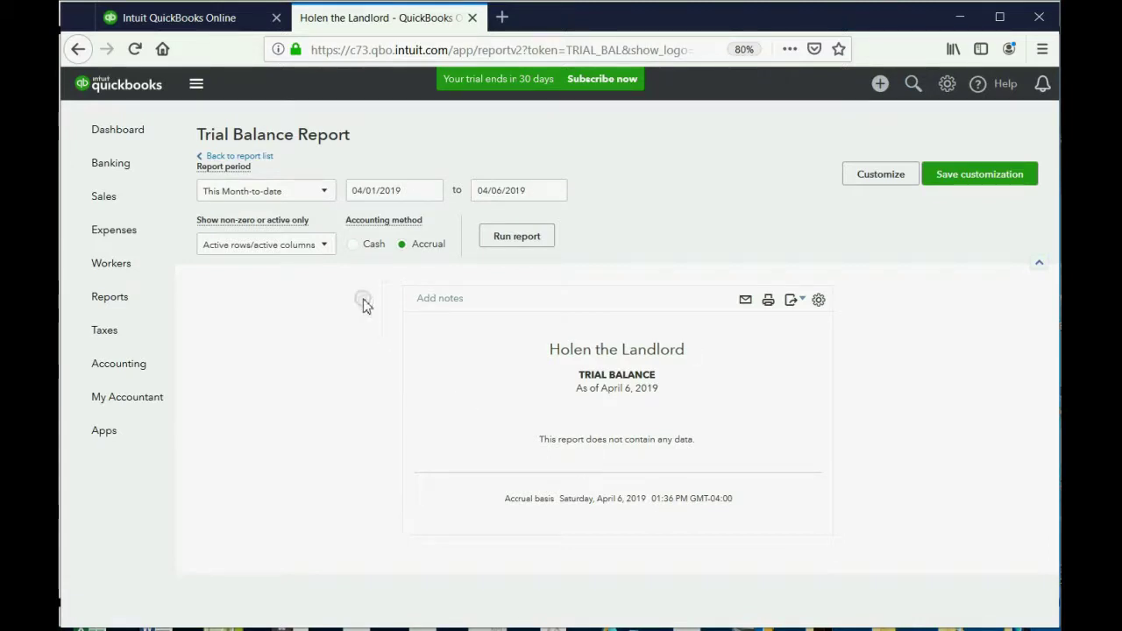
{"action": "left_click", "coordinate": [305, 193]}
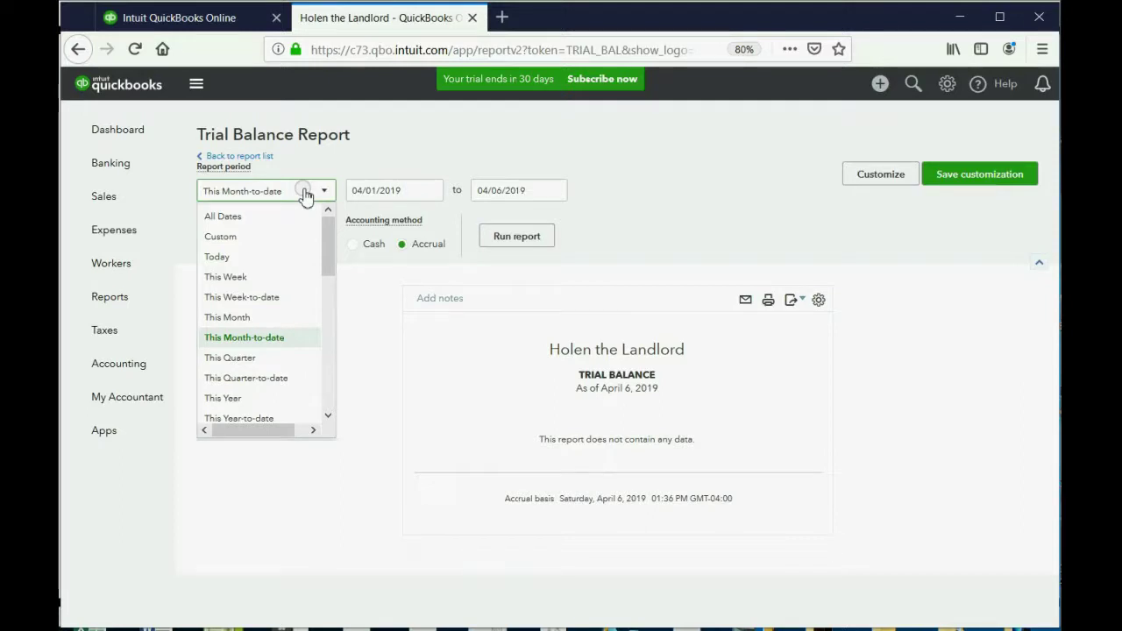
{"action": "left_click", "coordinate": [233, 221]}
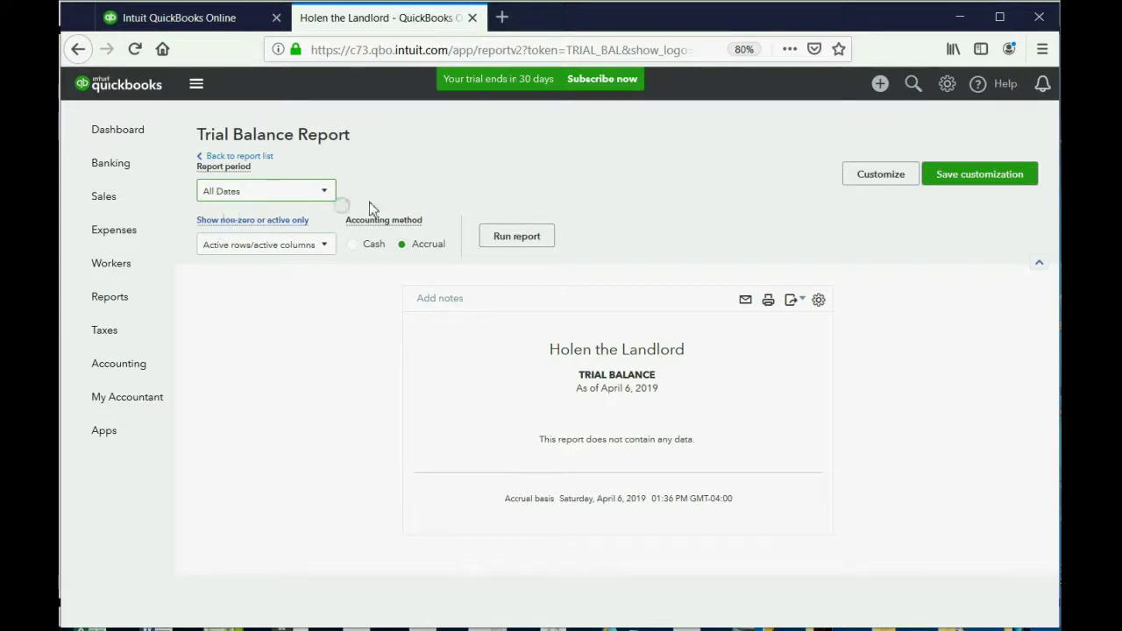
{"action": "left_click", "coordinate": [524, 245]}
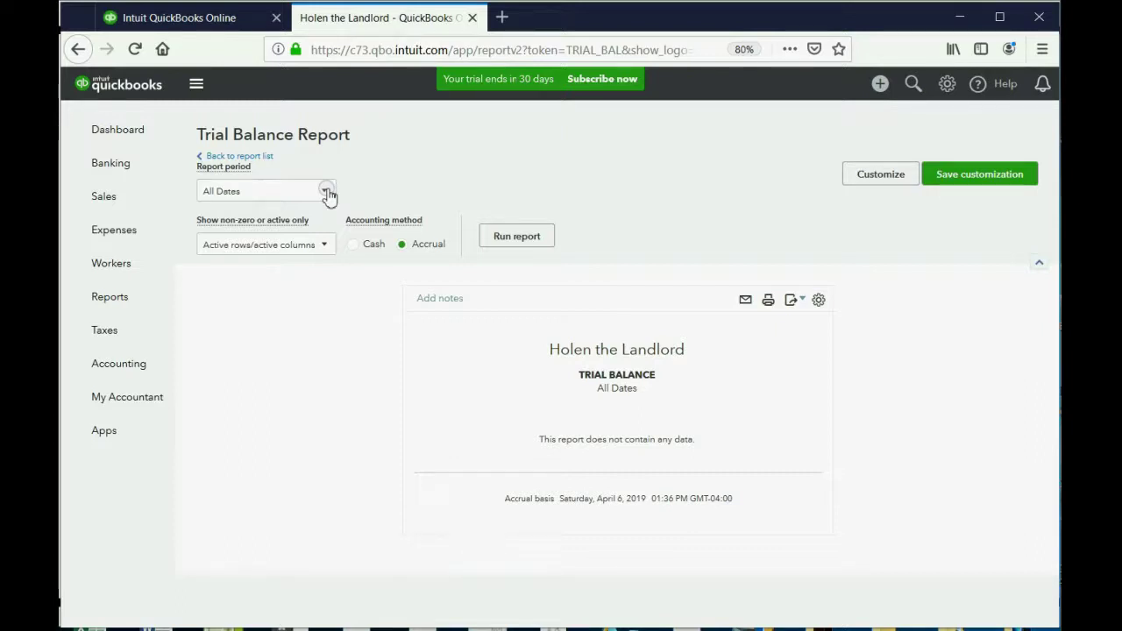
Step: Save the customized Trial Balance report under the name "Trial Balance-All"
{"action": "left_click", "coordinate": [980, 178]}
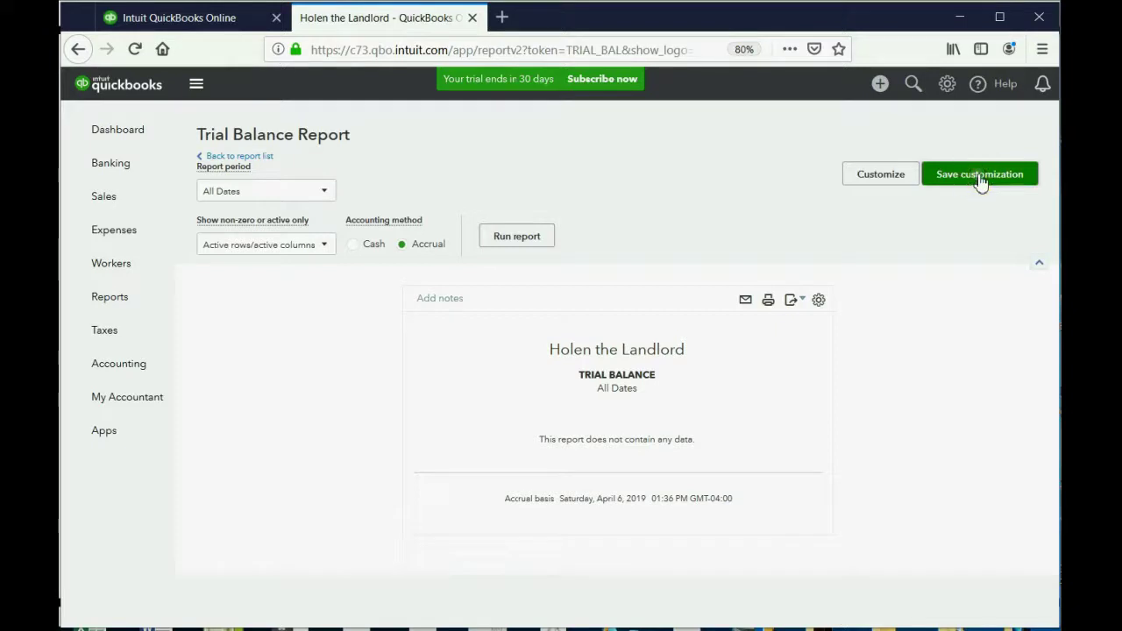
{"action": "left_click", "coordinate": [915, 238]}
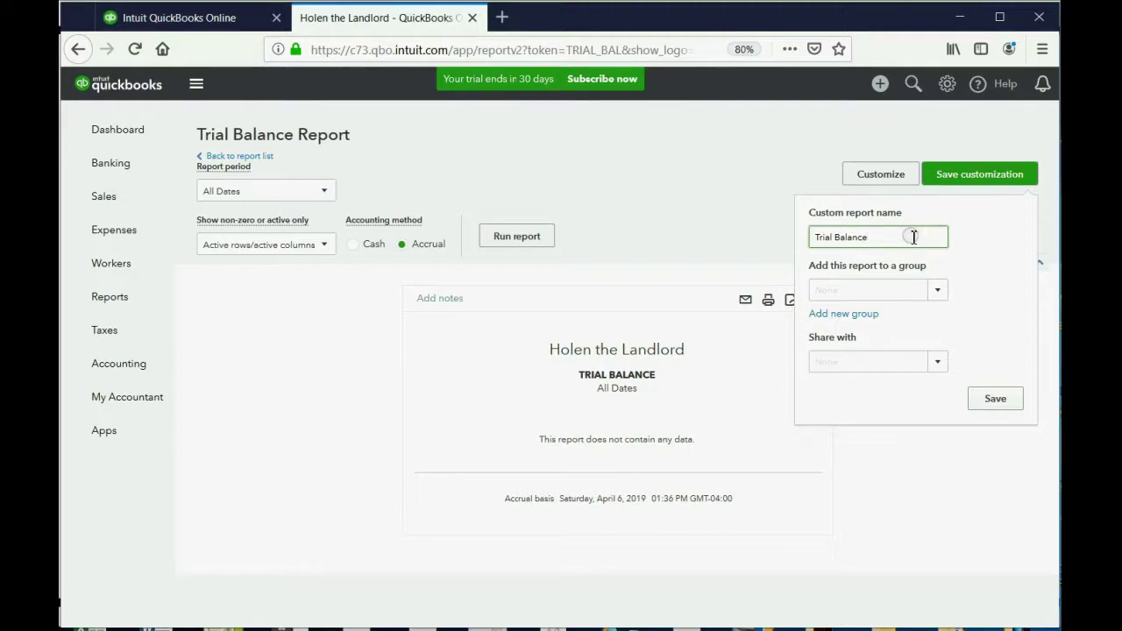
{"action": "type", "text": "-All"}
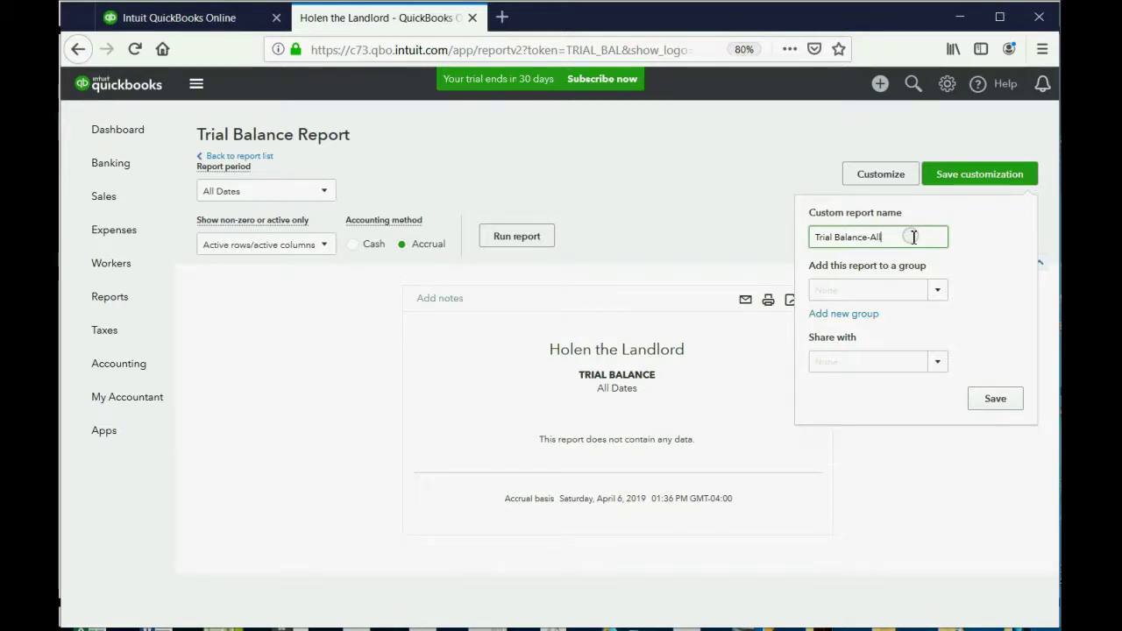
{"action": "left_click", "coordinate": [995, 400]}
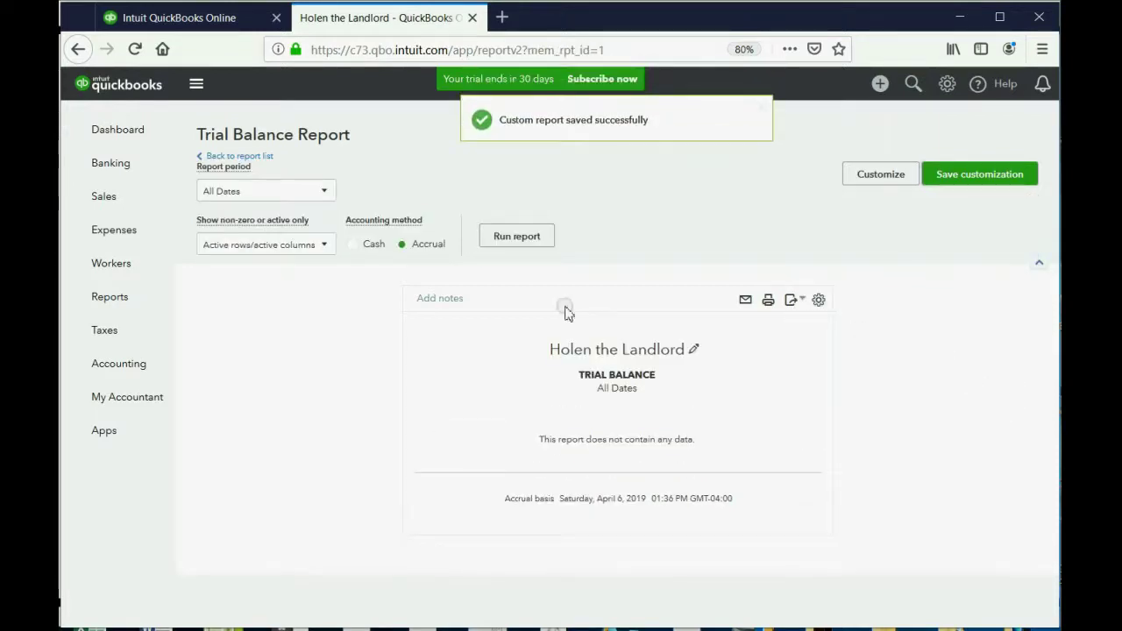
Step: Open the saved Trial Balance-All report from the custom reports list to check it
{"action": "left_click", "coordinate": [116, 306]}
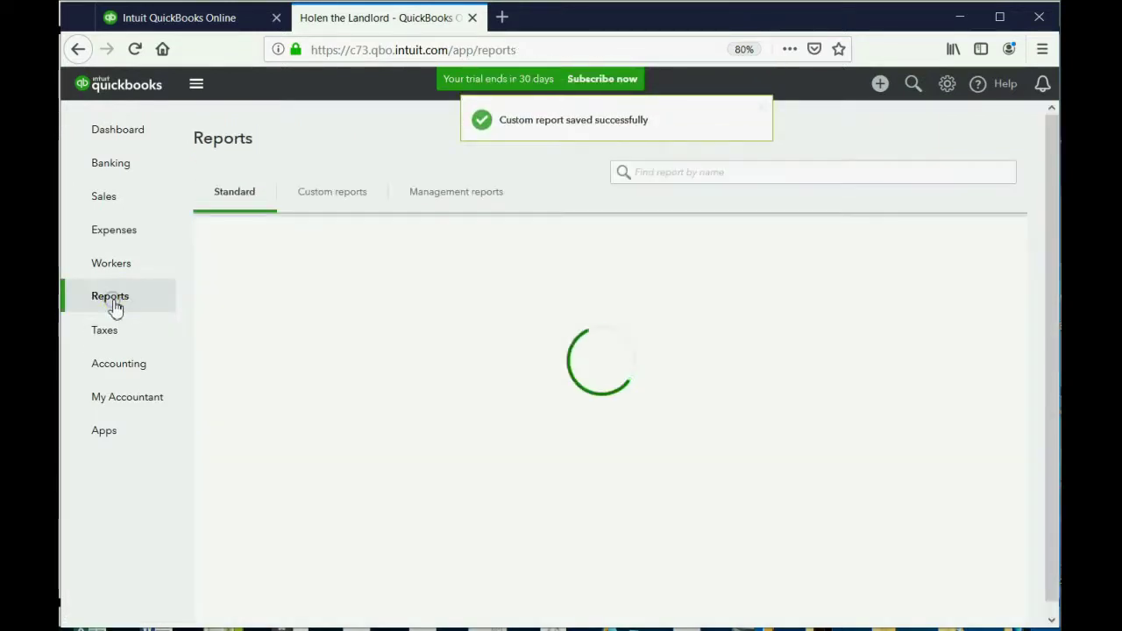
{"action": "left_click", "coordinate": [311, 195]}
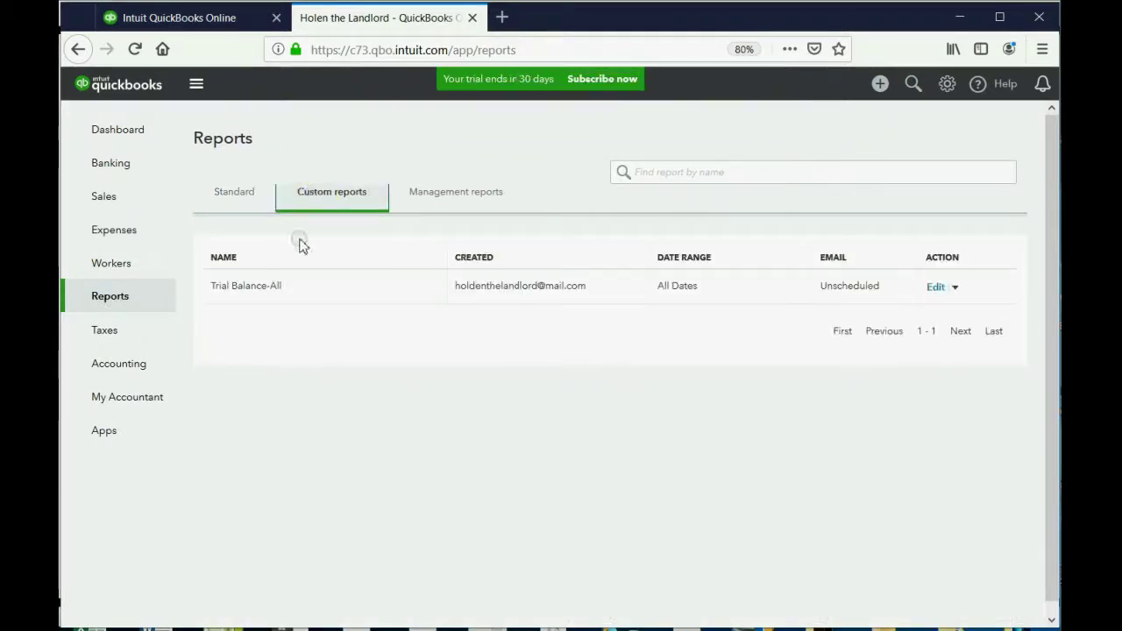
{"action": "left_click", "coordinate": [243, 288]}
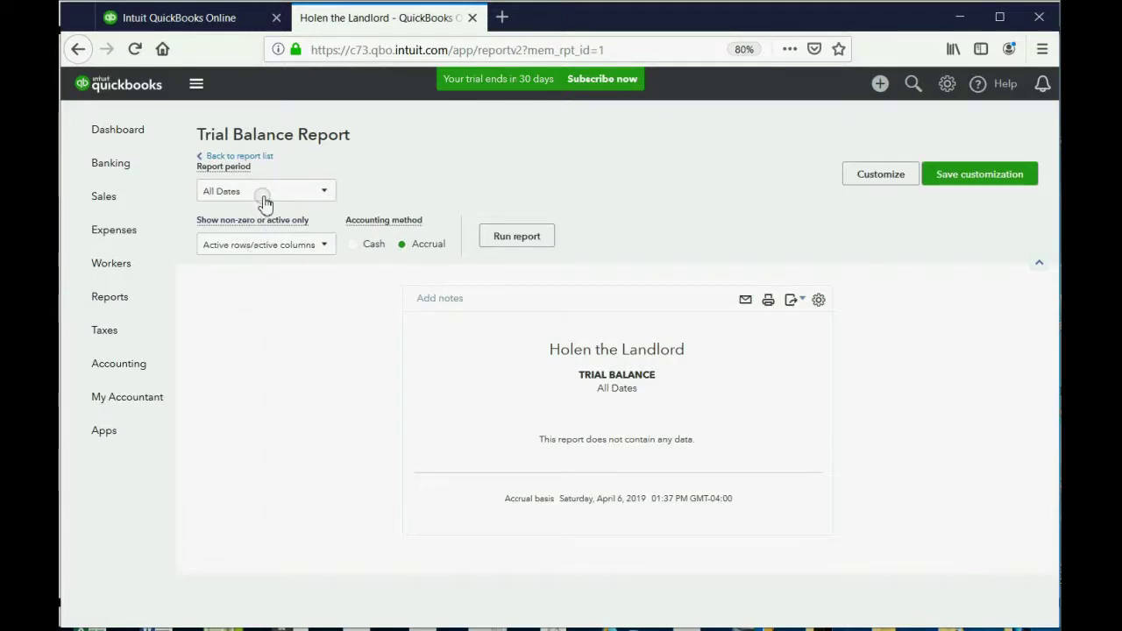
Step: Switch to the PowerPoint slide show, advance the General Company Reports slide to its Journal bullet, and return to QuickBooks Online
{"action": "key", "text": "alt+Tab"}
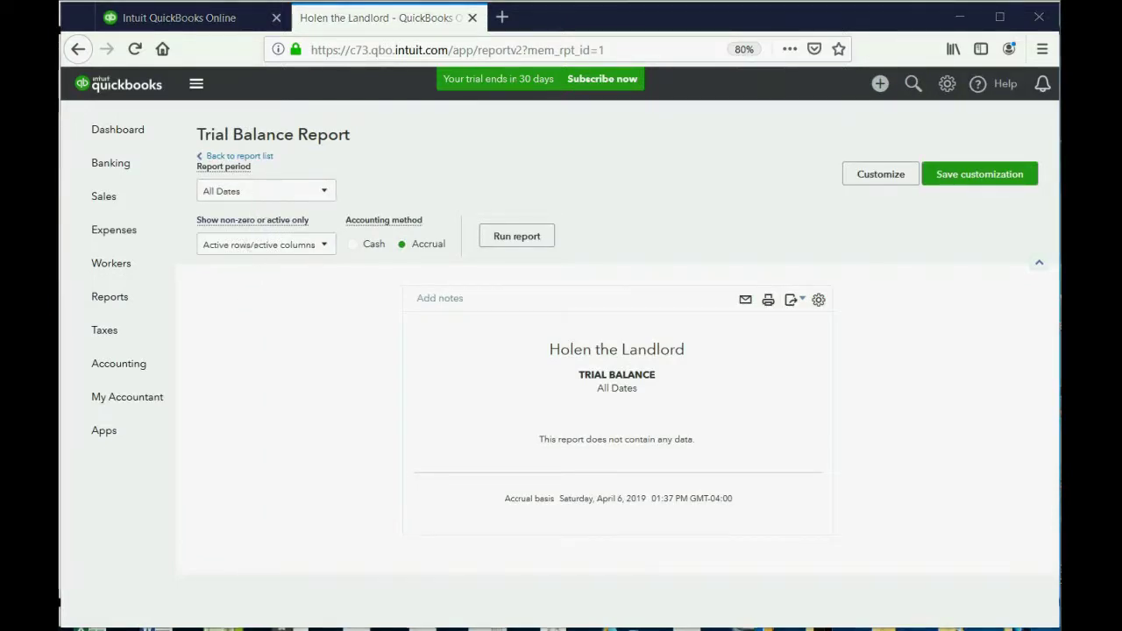
{"action": "key", "text": "Right"}
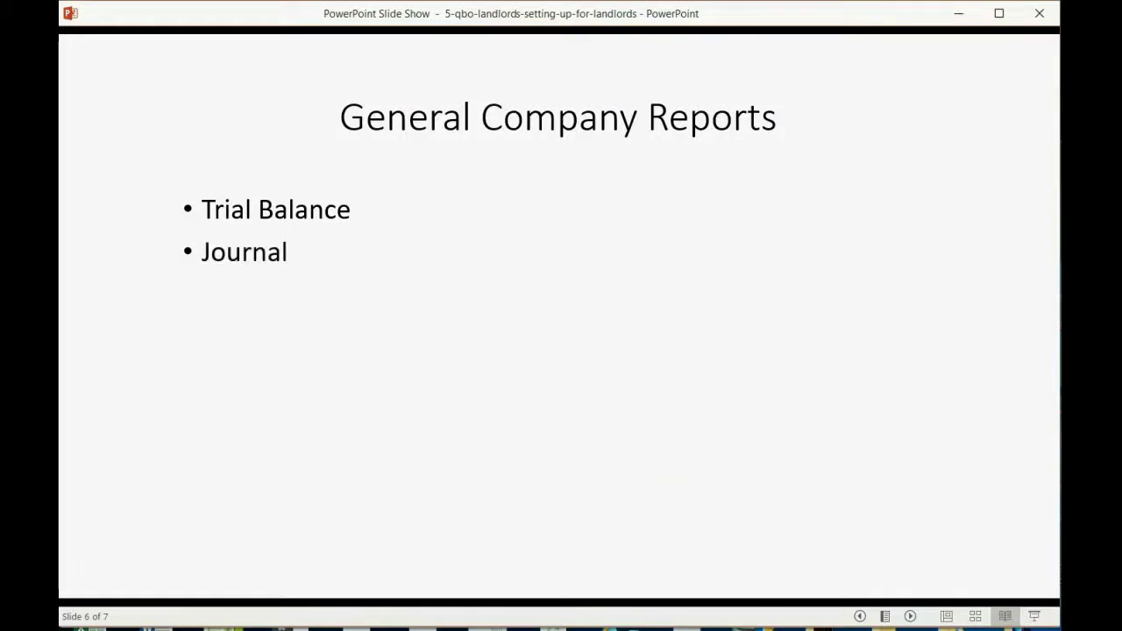
{"action": "key", "text": "alt+Tab"}
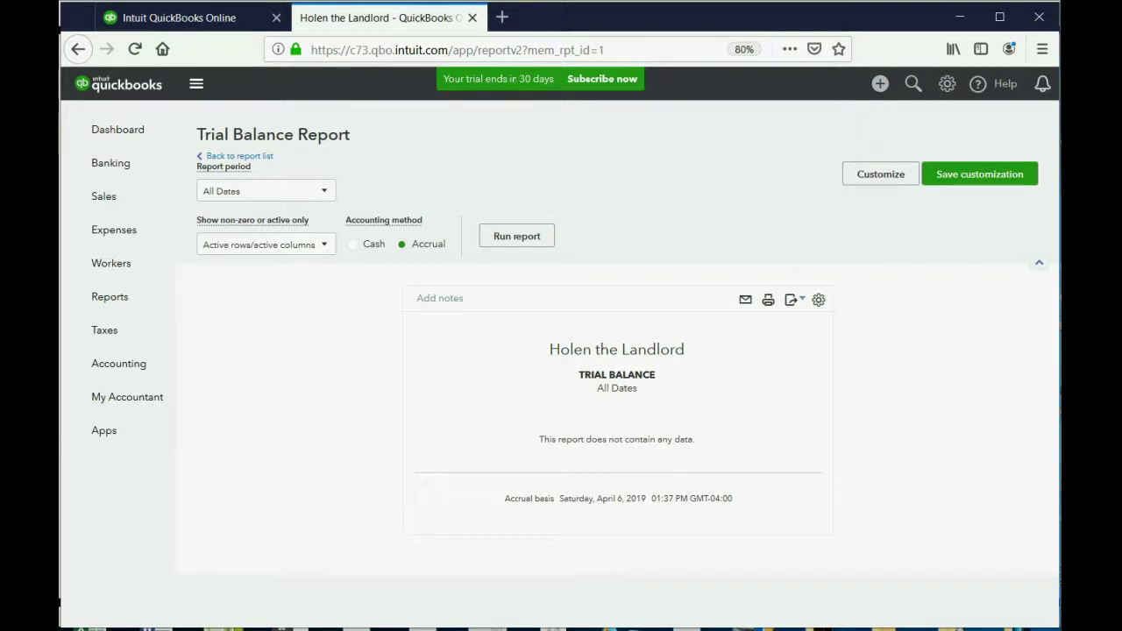
Step: Open the Journal report from the standard reports under For my accountant and set its report period to All Dates
{"action": "left_click", "coordinate": [109, 298]}
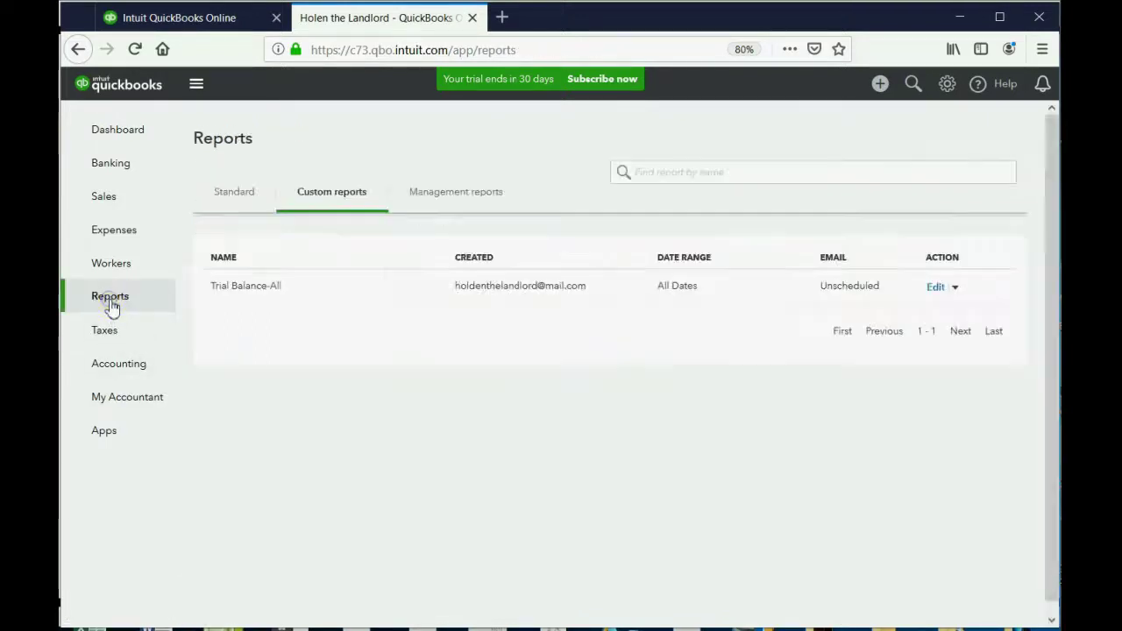
{"action": "left_click", "coordinate": [246, 193]}
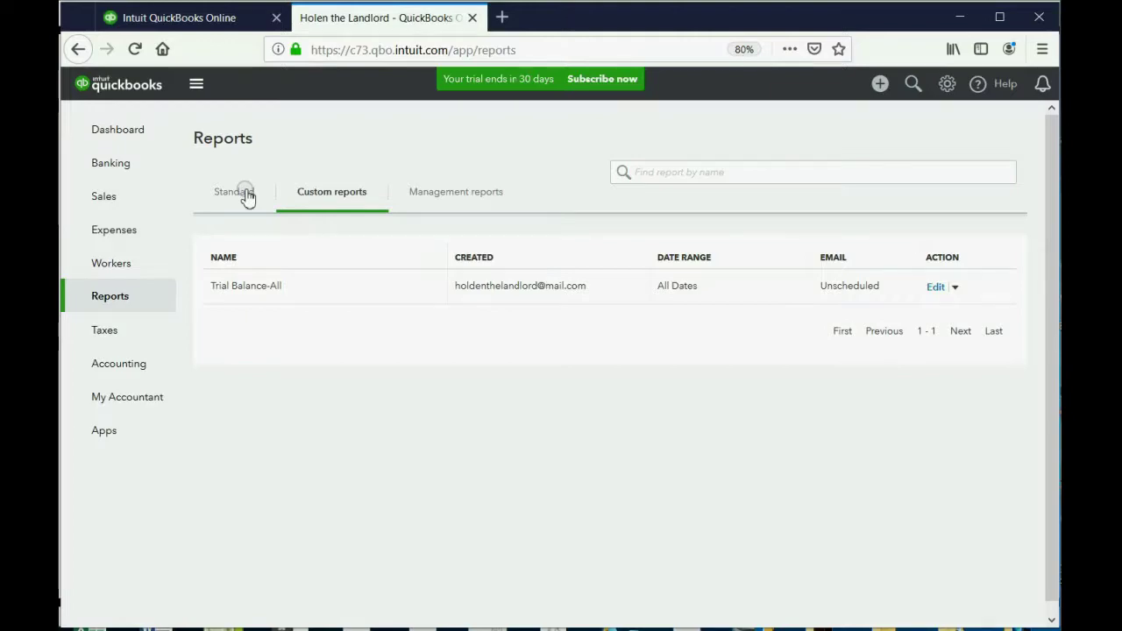
{"action": "scroll", "coordinate": [569, 431], "scroll_direction": "down", "scroll_amount": 8}
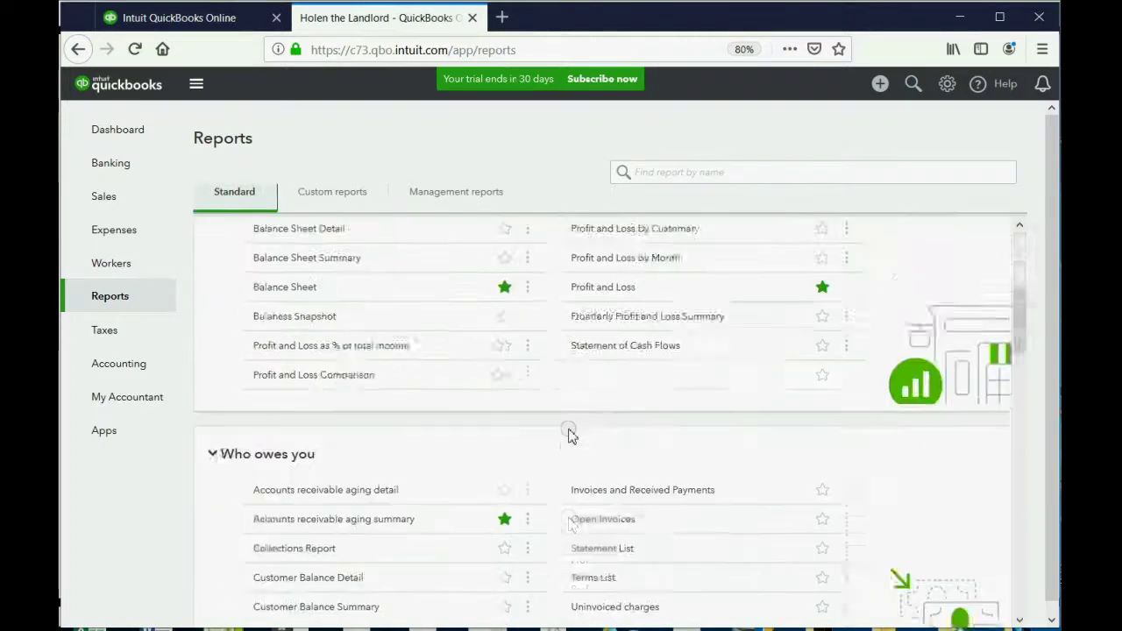
{"action": "scroll", "coordinate": [570, 432], "scroll_direction": "down", "scroll_amount": 10}
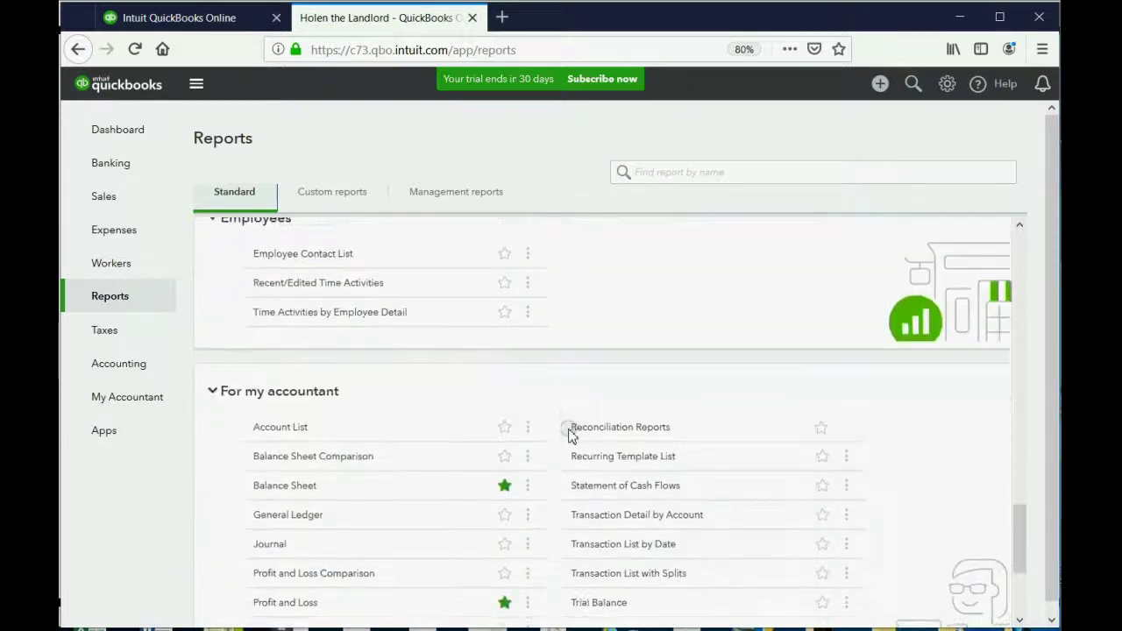
{"action": "scroll", "coordinate": [570, 434], "scroll_direction": "down", "scroll_amount": 1}
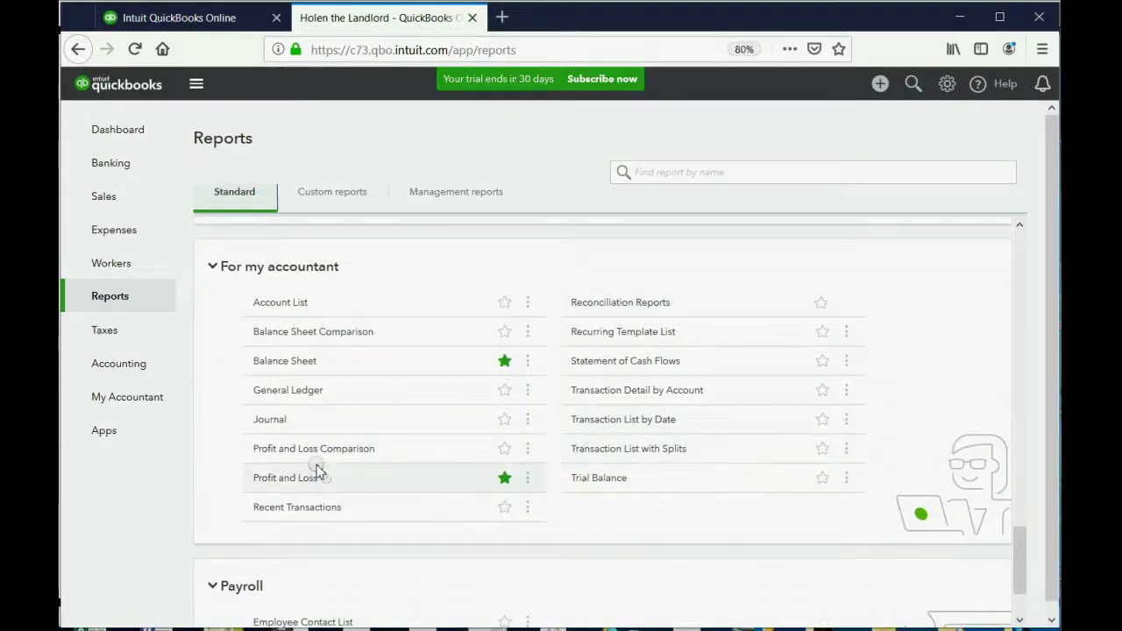
{"action": "left_click", "coordinate": [273, 420]}
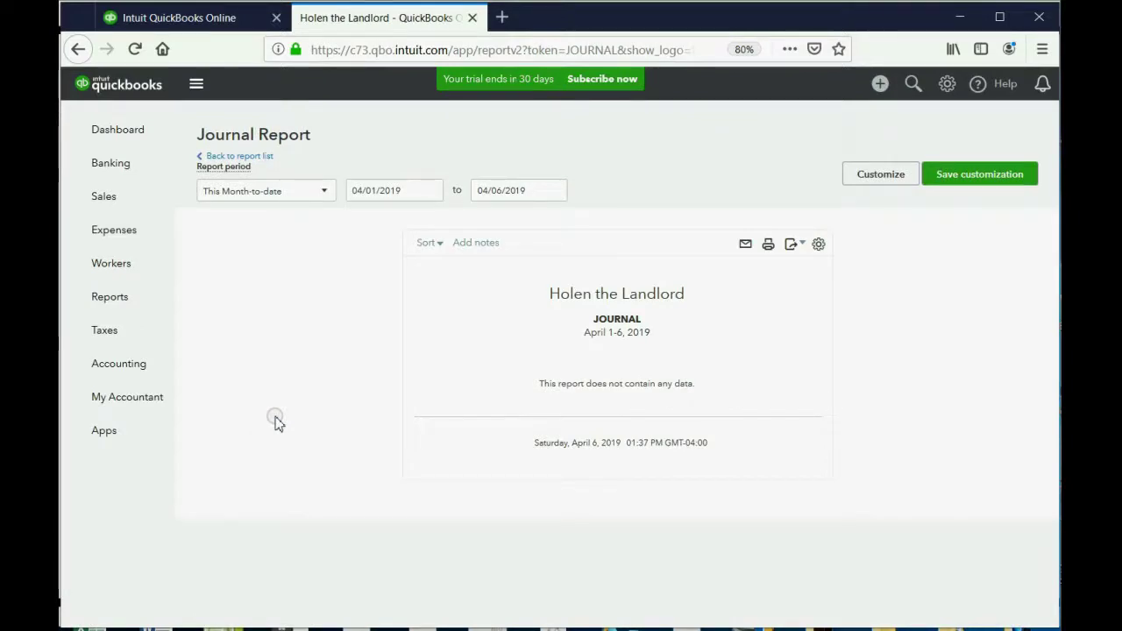
{"action": "left_click", "coordinate": [283, 196]}
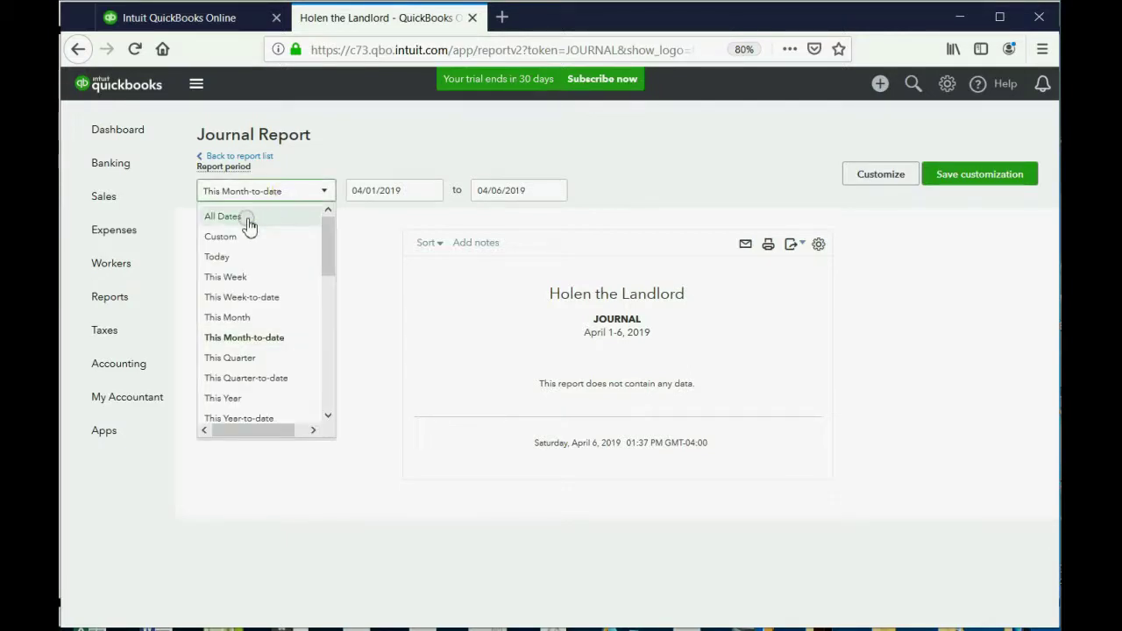
{"action": "left_click", "coordinate": [249, 225]}
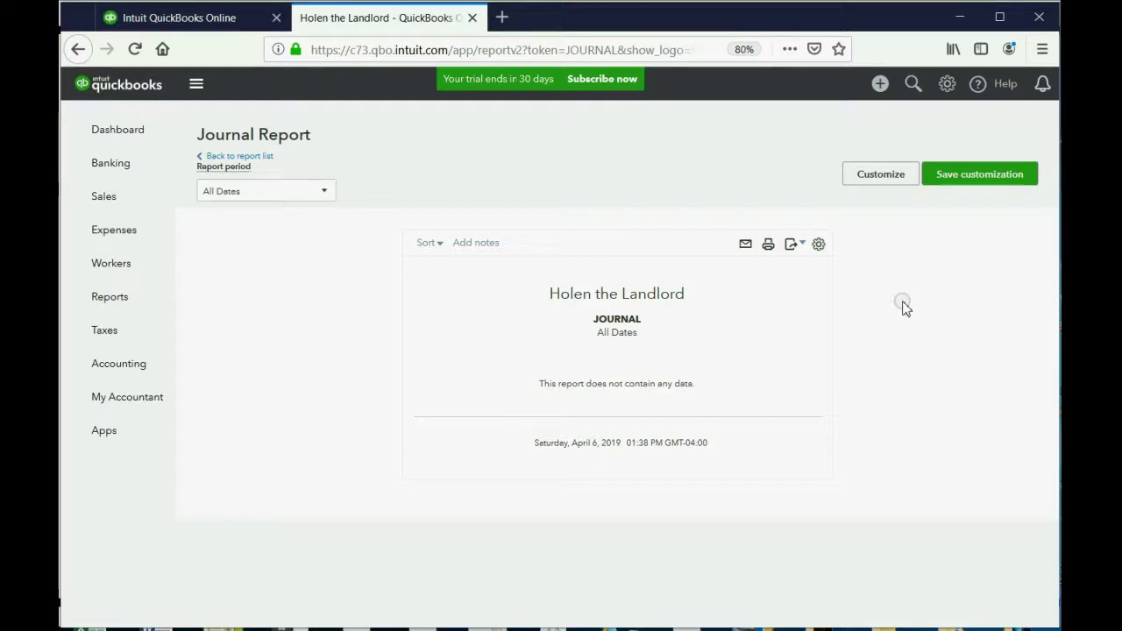
Step: Add the Created and Last Modified columns to the Journal report and close the column settings
{"action": "left_click", "coordinate": [818, 245]}
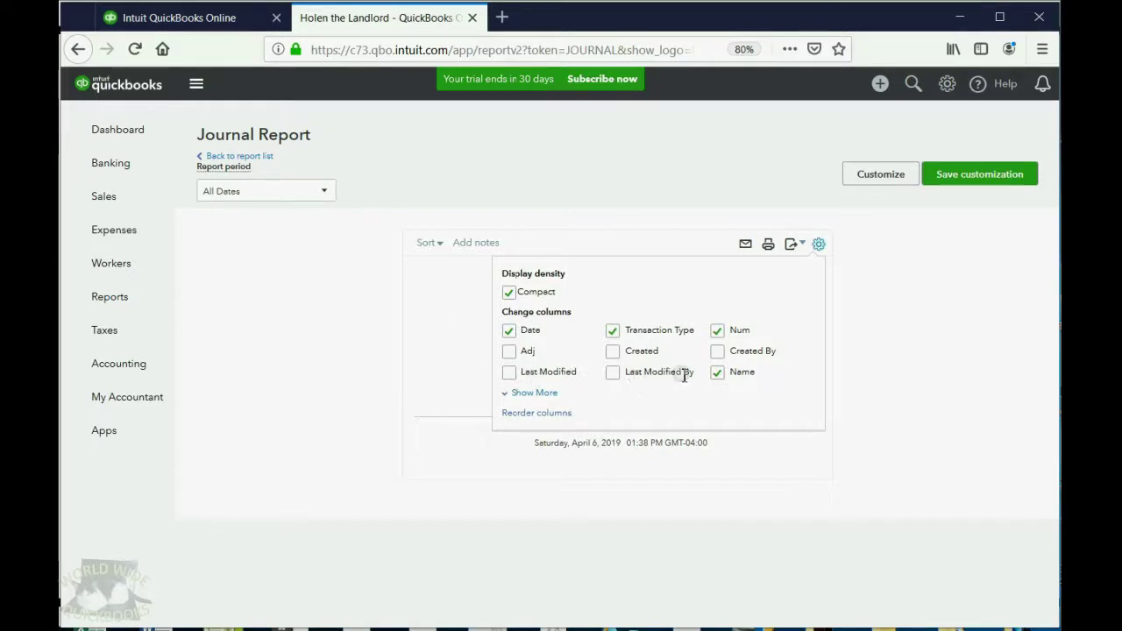
{"action": "left_click", "coordinate": [612, 352]}
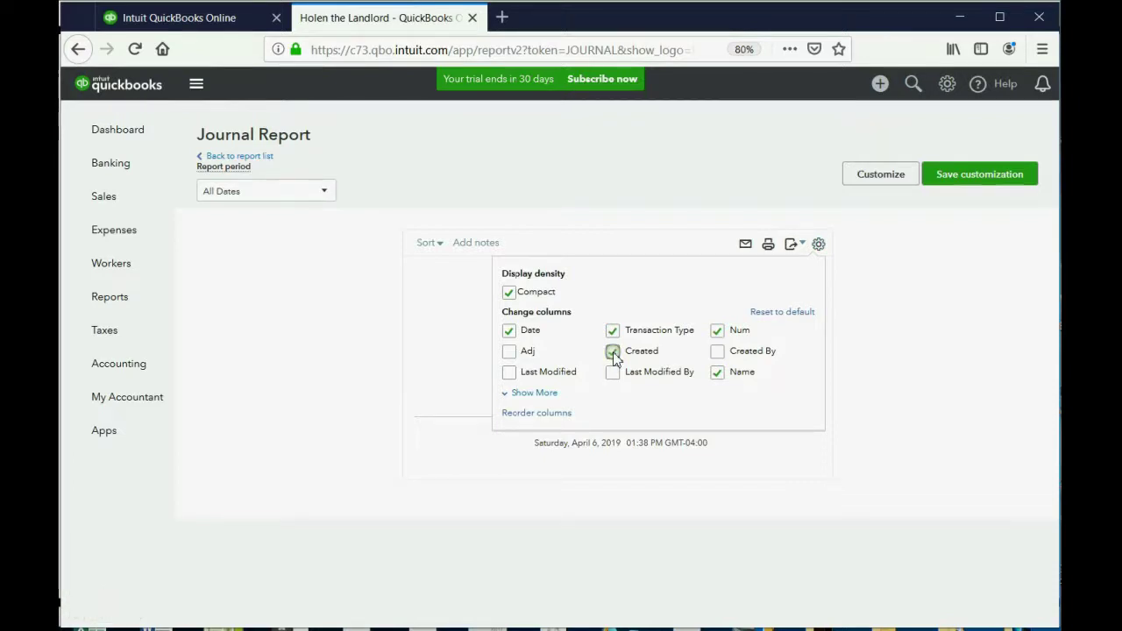
{"action": "left_click", "coordinate": [509, 375]}
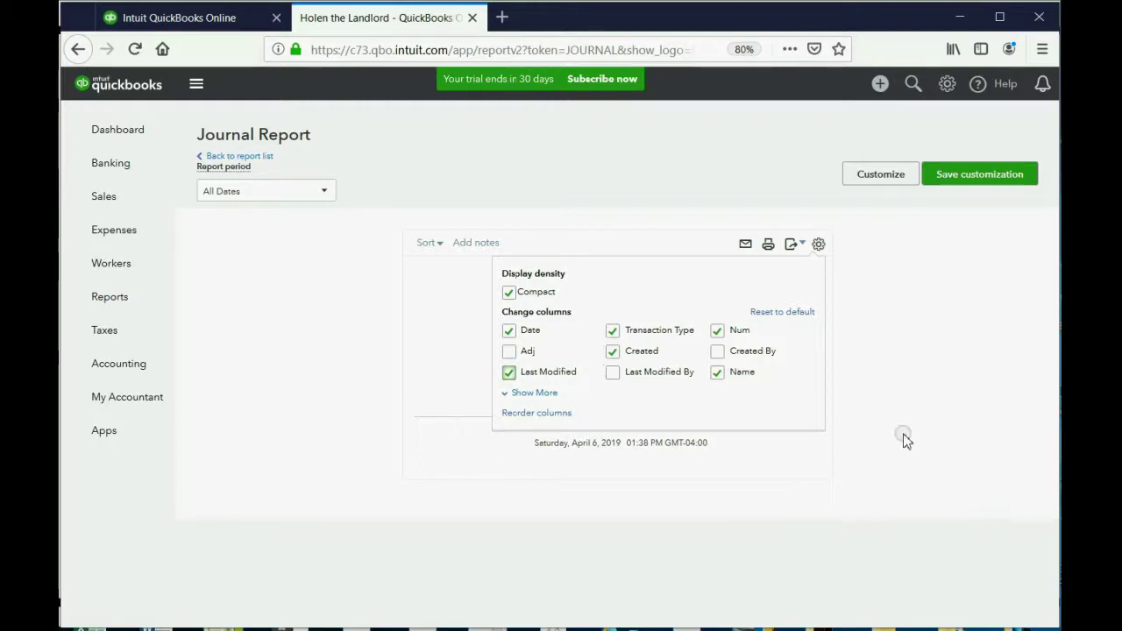
{"action": "left_click", "coordinate": [897, 328]}
{"action": "left_click", "coordinate": [818, 243]}
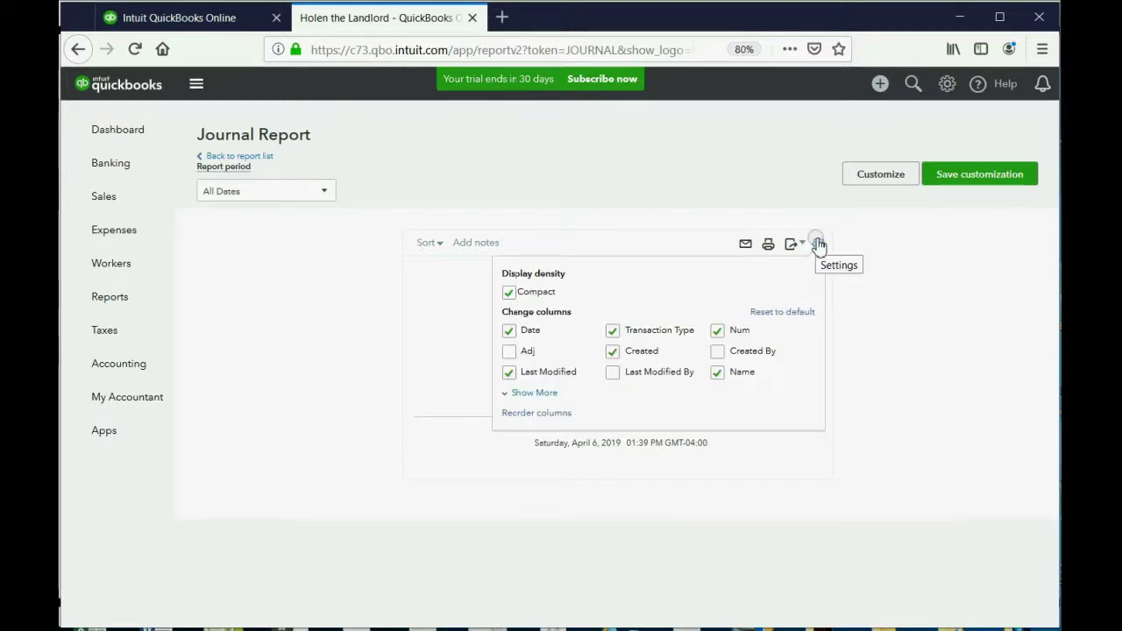
{"action": "left_click", "coordinate": [907, 311]}
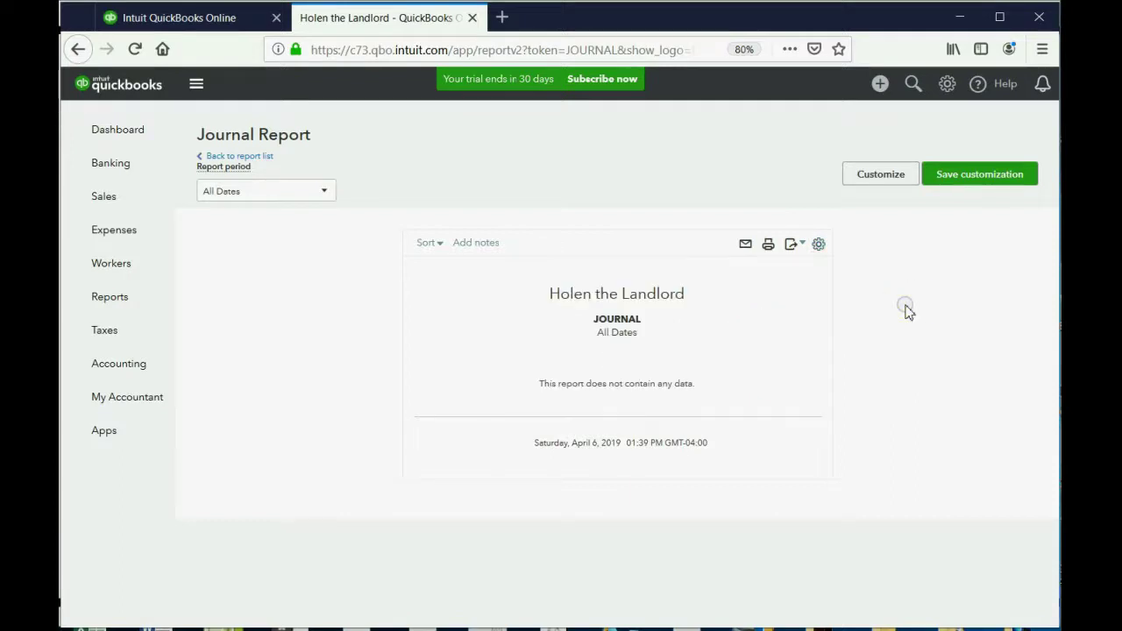
{"action": "left_click", "coordinate": [818, 246]}
{"action": "left_click", "coordinate": [915, 310]}
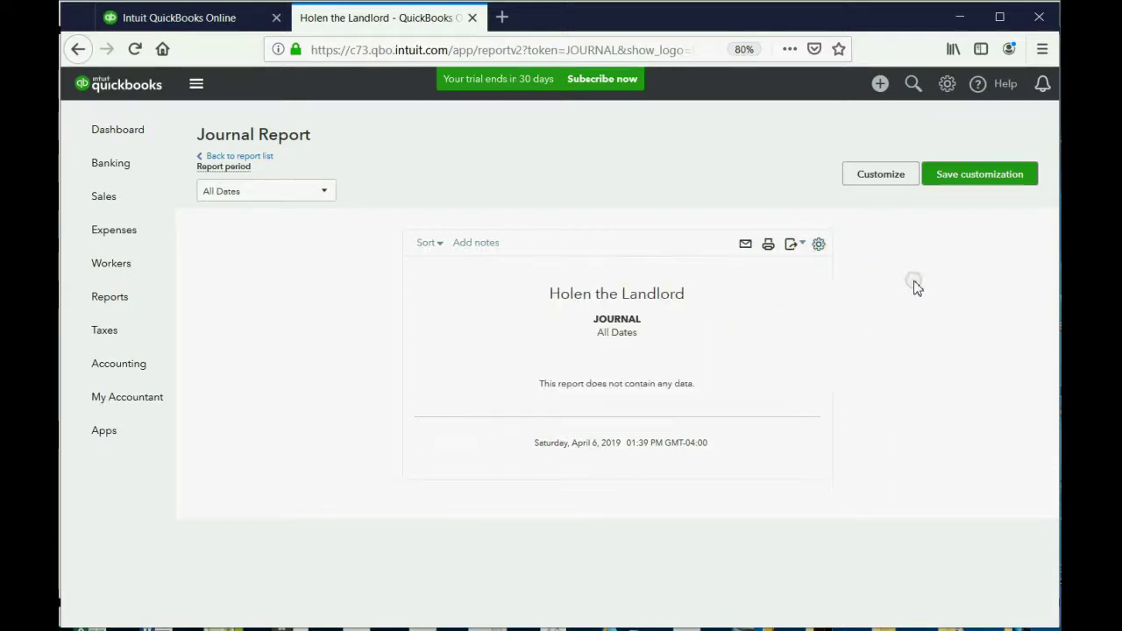
Step: Save the customized Journal report under the name "Journal - all"
{"action": "left_click", "coordinate": [951, 180]}
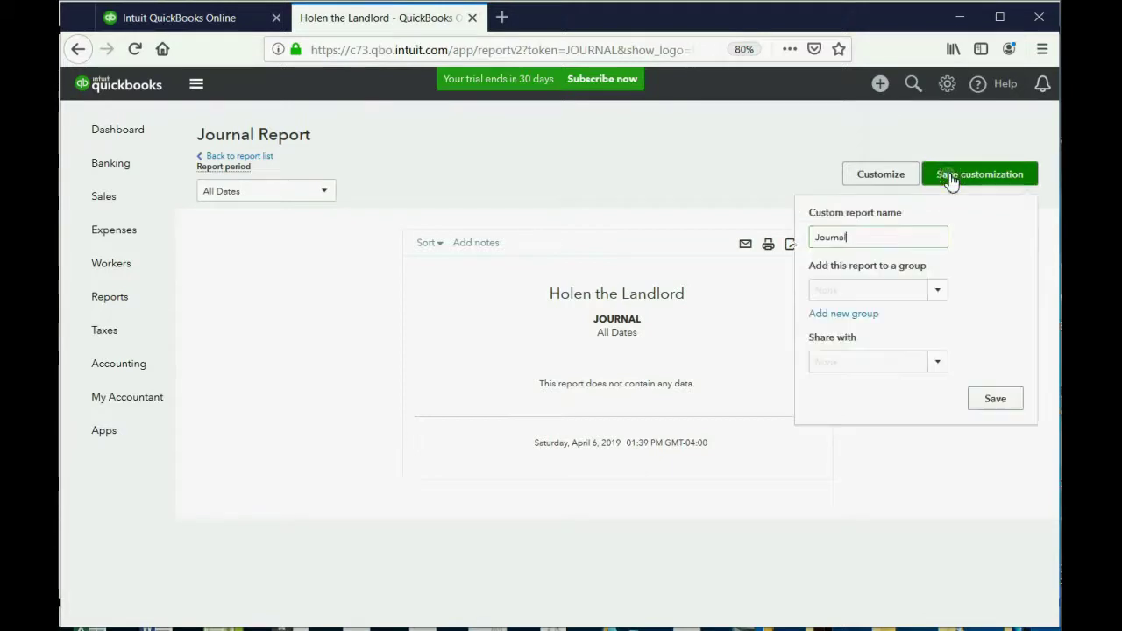
{"action": "type", "text": "- all"}
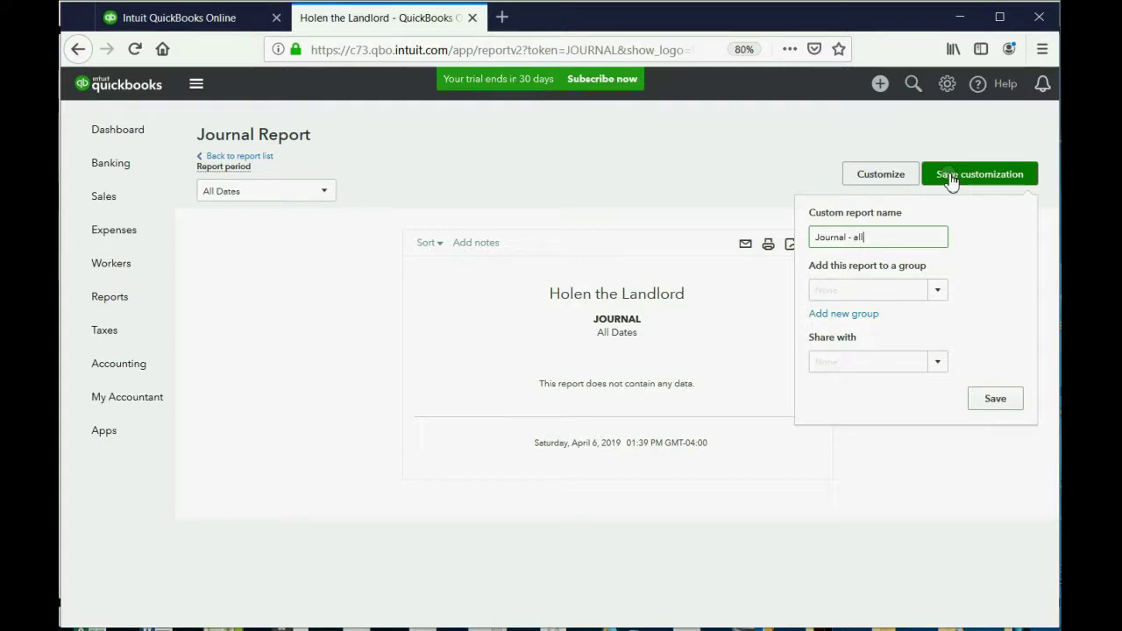
{"action": "left_click", "coordinate": [1002, 401]}
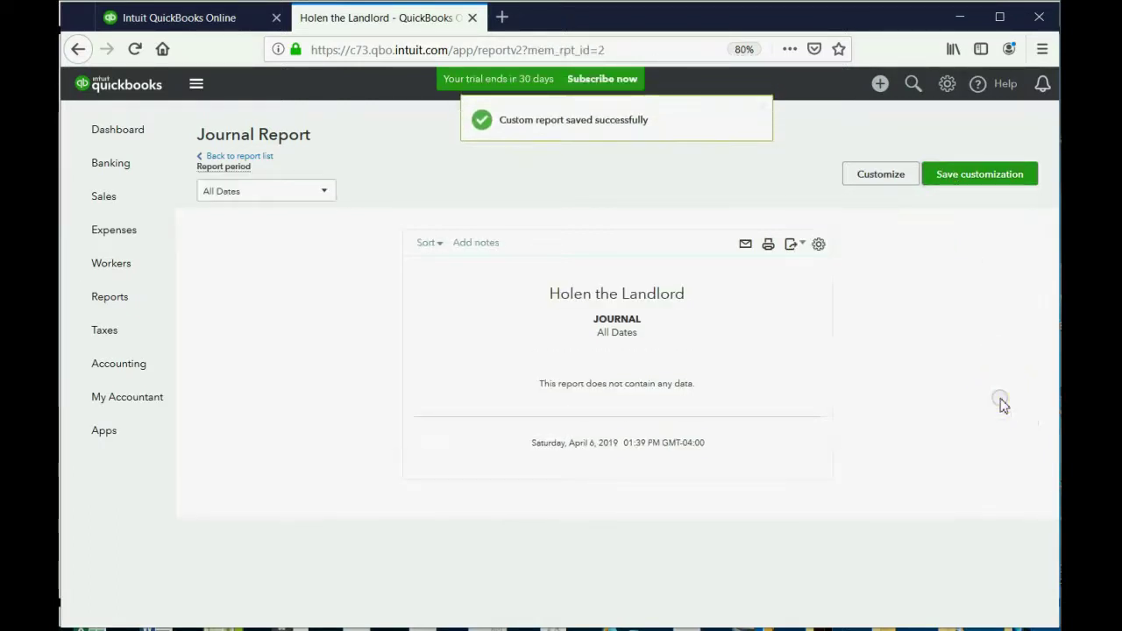
Step: Review the custom reports list for the saved reports and switch to the PowerPoint slide show
{"action": "left_click", "coordinate": [113, 299]}
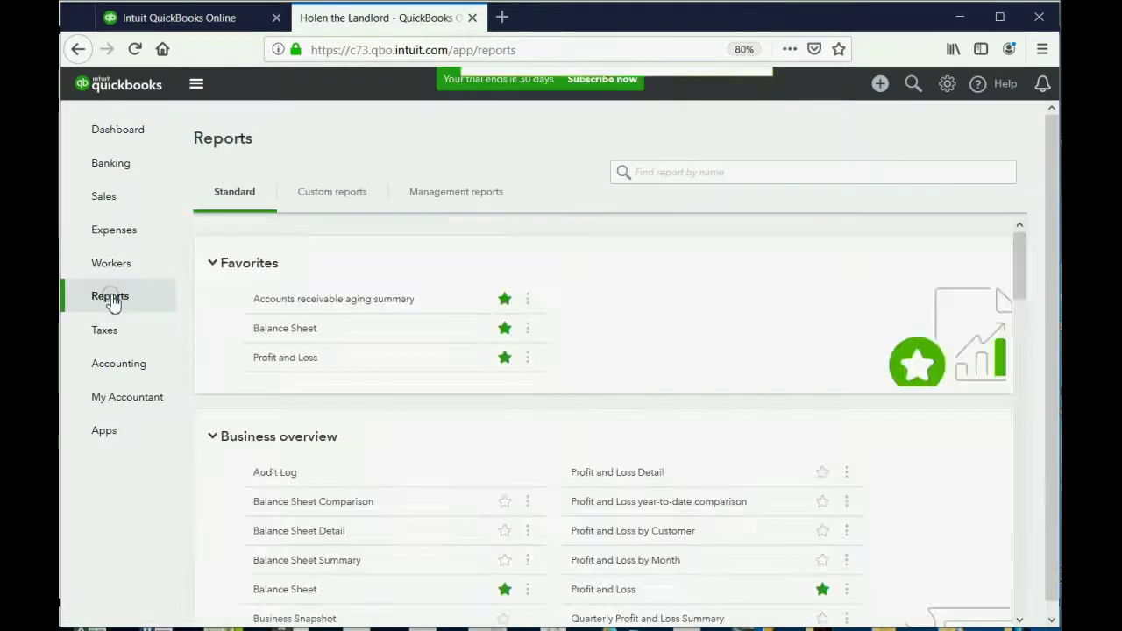
{"action": "left_click", "coordinate": [347, 198]}
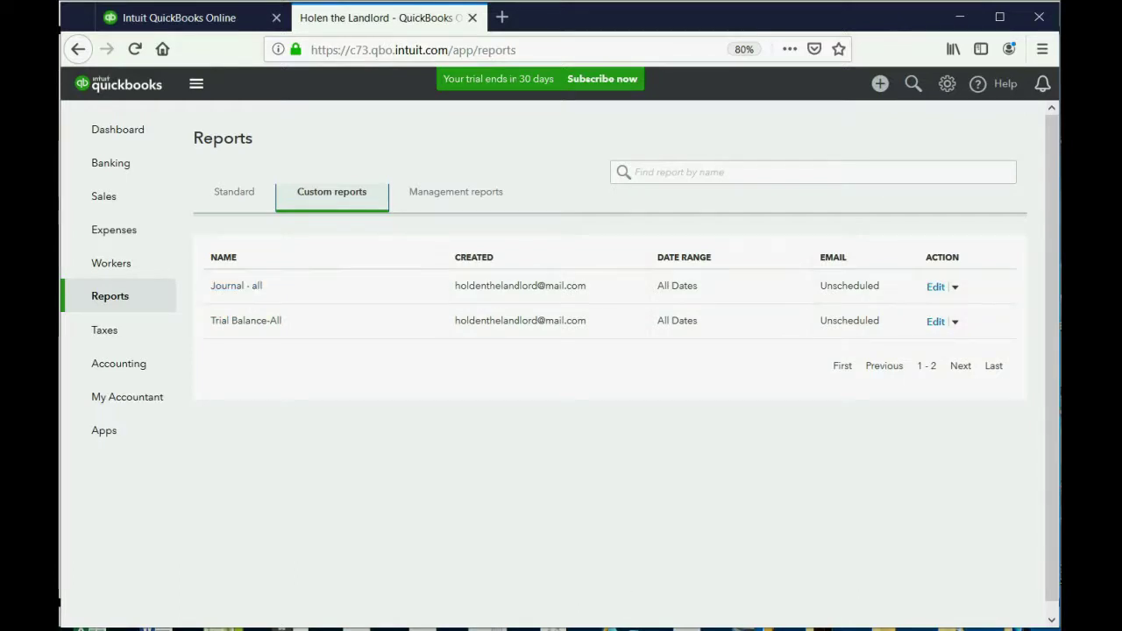
{"action": "left_click", "coordinate": [811, 622]}
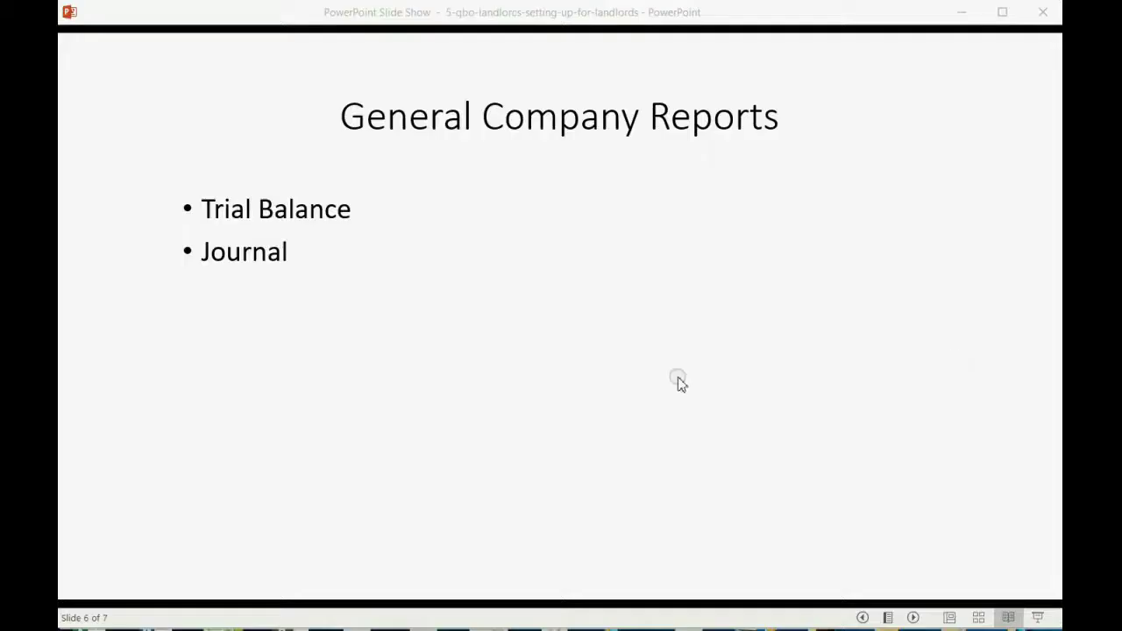
Step: Switch to QuickBooks Online and open the Profit and Loss report from the standard reports under For my accountant
{"action": "left_click", "coordinate": [539, 323]}
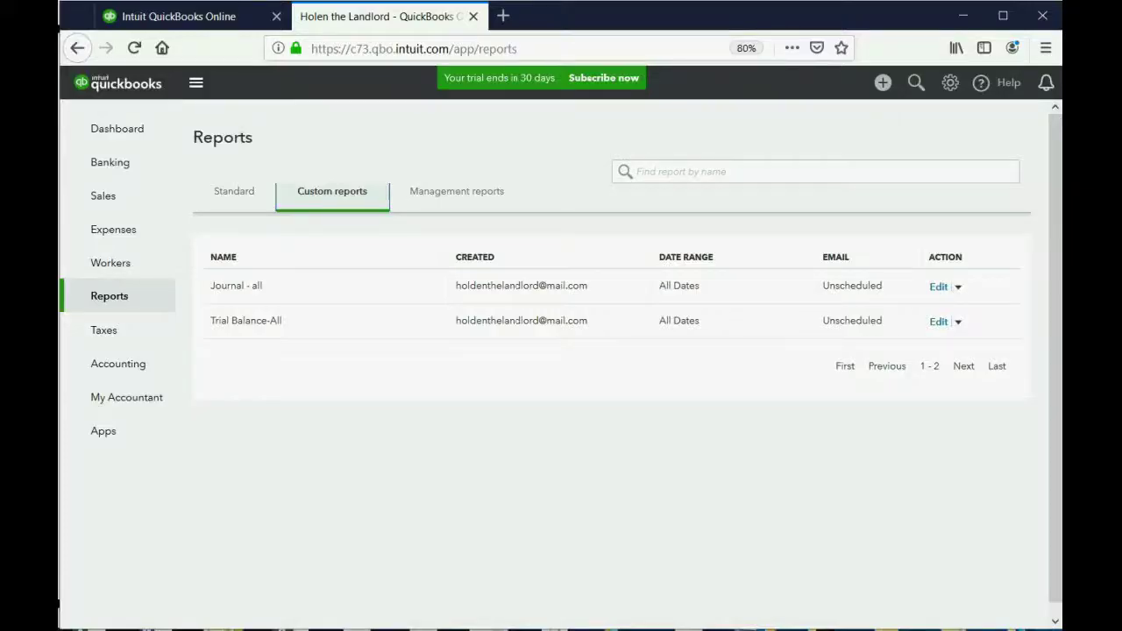
{"action": "left_click", "coordinate": [245, 198]}
{"action": "scroll", "coordinate": [634, 381], "scroll_direction": "down", "scroll_amount": 10}
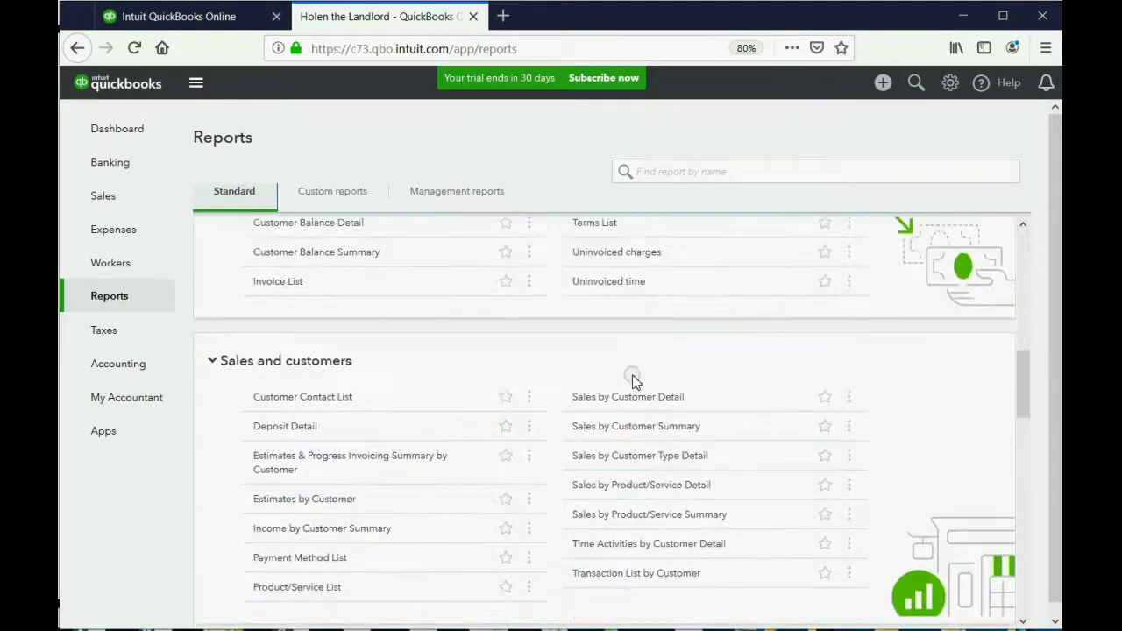
{"action": "scroll", "coordinate": [635, 380], "scroll_direction": "down", "scroll_amount": 4}
{"action": "scroll", "coordinate": [634, 380], "scroll_direction": "down", "scroll_amount": 12}
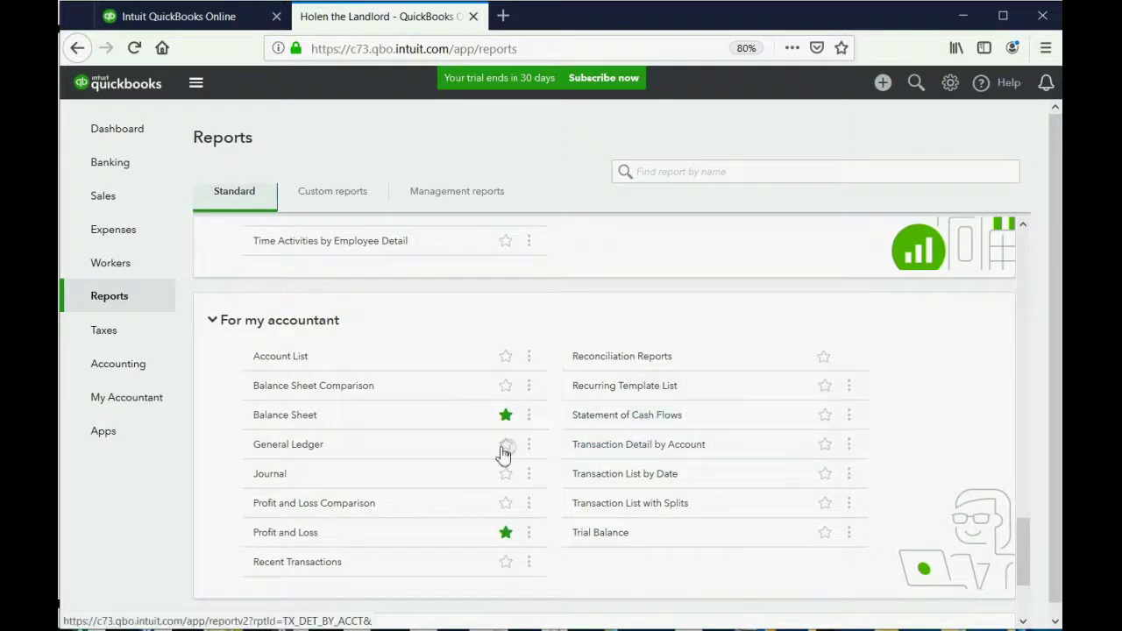
{"action": "left_click", "coordinate": [295, 537]}
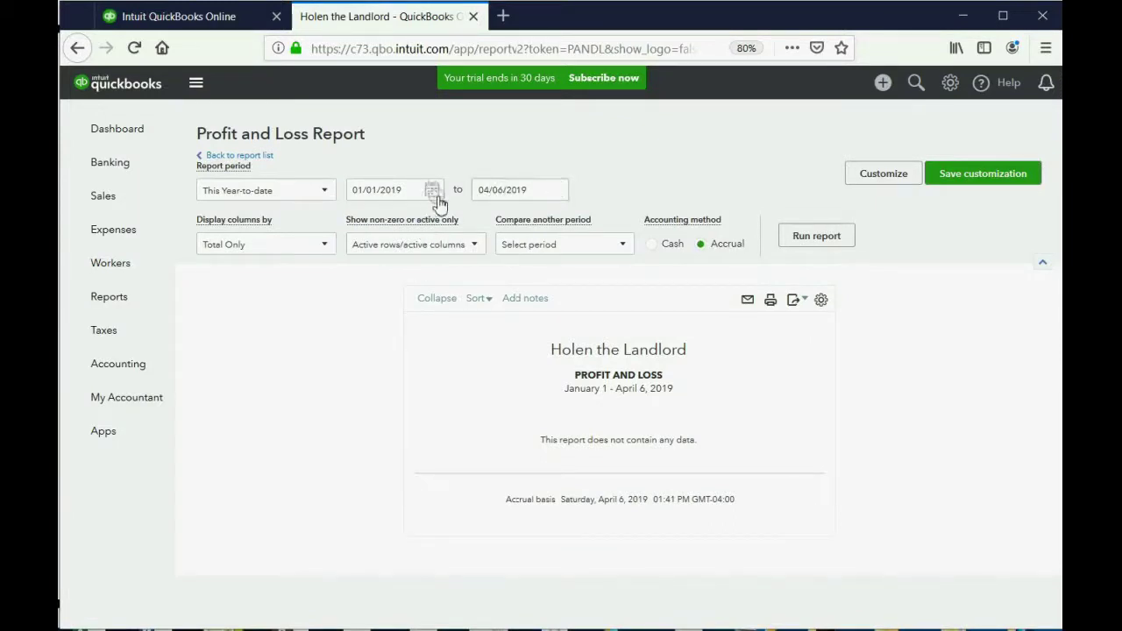
Step: Set the Profit and Loss report period to All Dates and run the report
{"action": "left_click", "coordinate": [316, 192]}
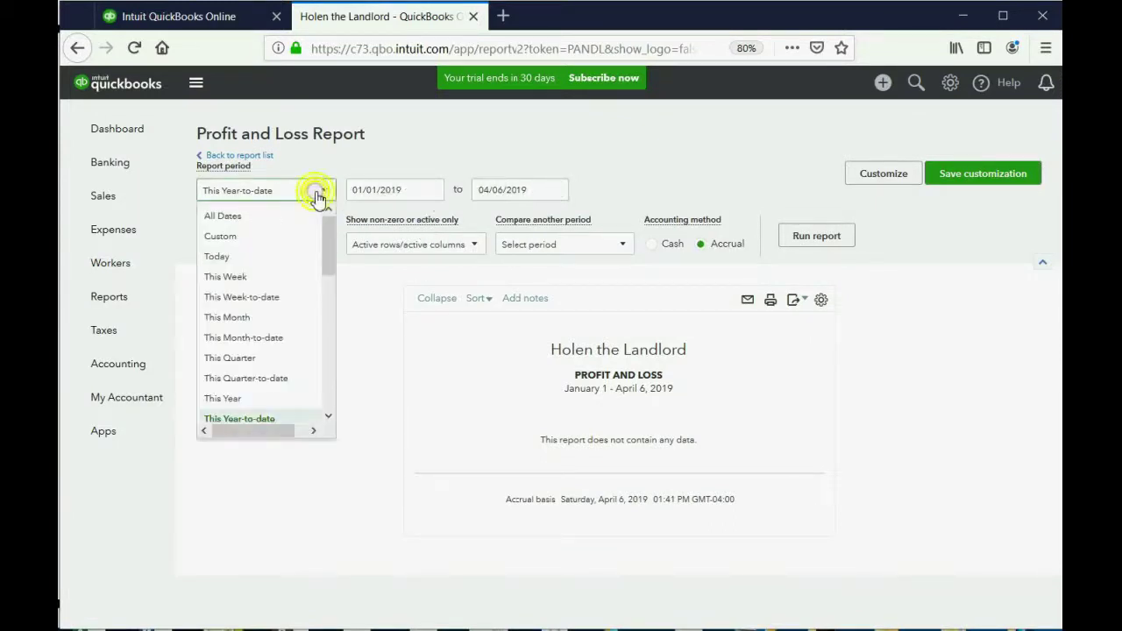
{"action": "left_click", "coordinate": [269, 221]}
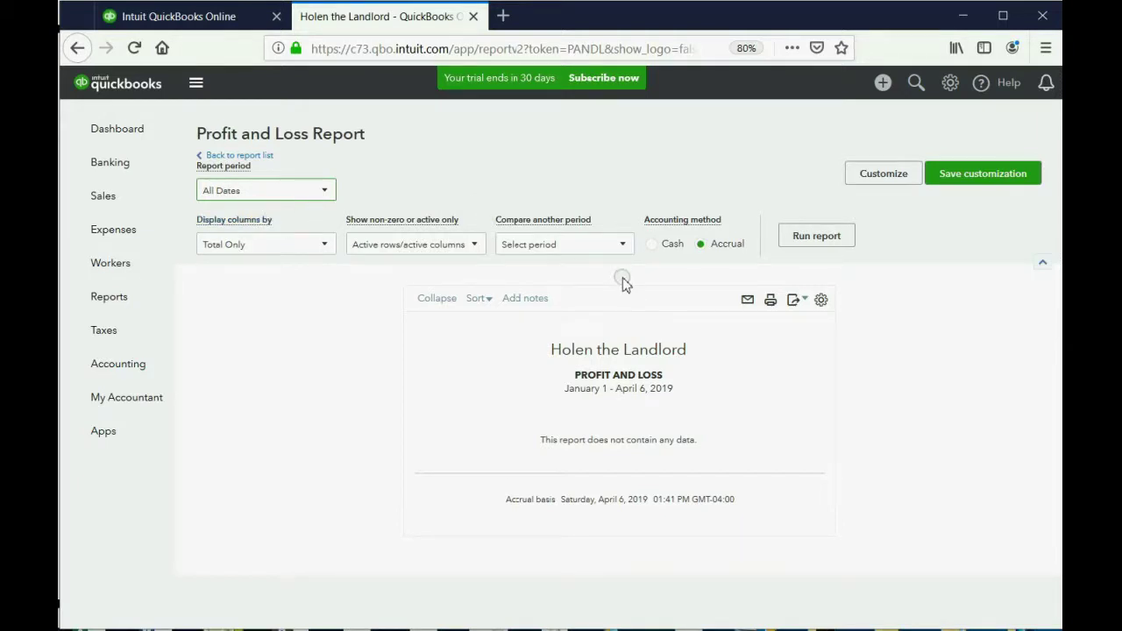
{"action": "left_click", "coordinate": [789, 247]}
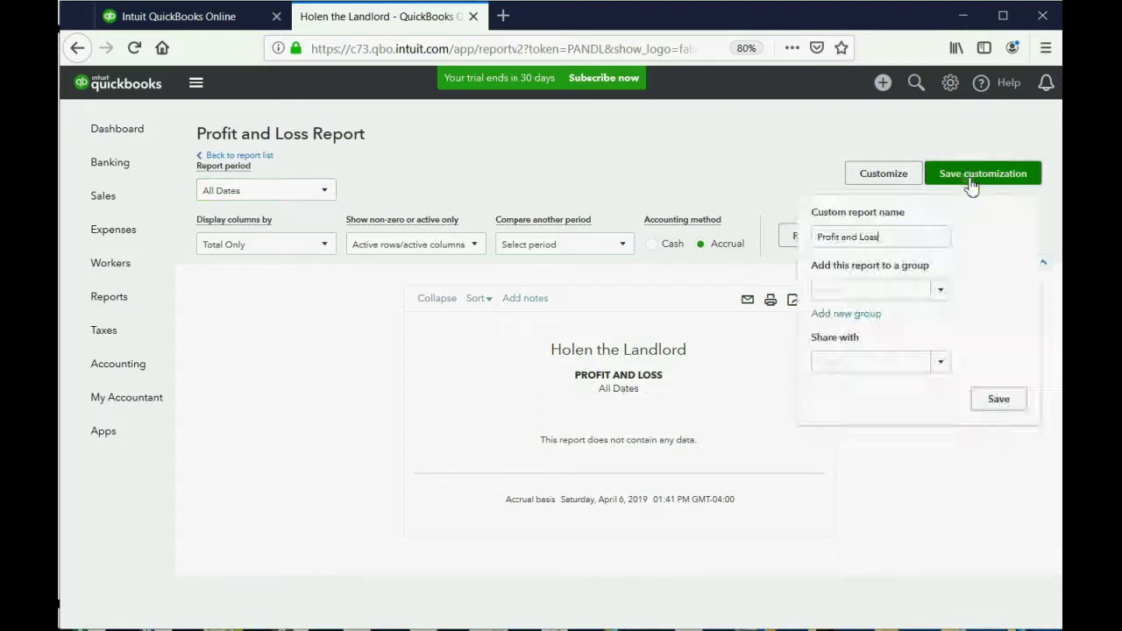
Step: Save the customized Profit and Loss report under the name "Profit and Loss -All"
{"action": "left_click", "coordinate": [971, 180]}
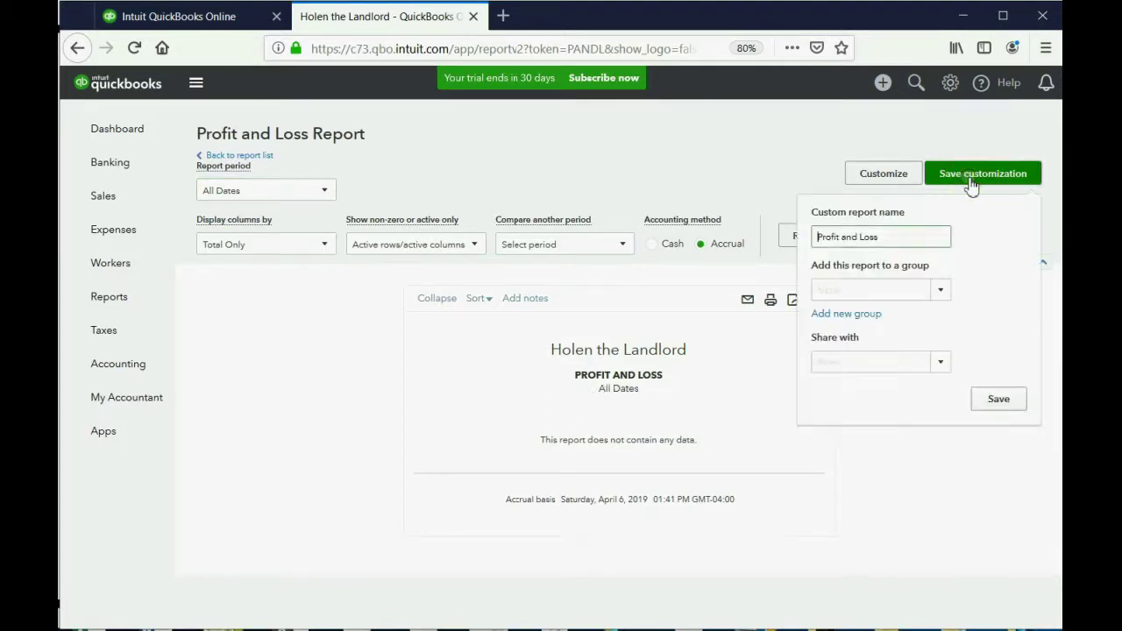
{"action": "left_click", "coordinate": [896, 236]}
{"action": "type", "text": "-All"}
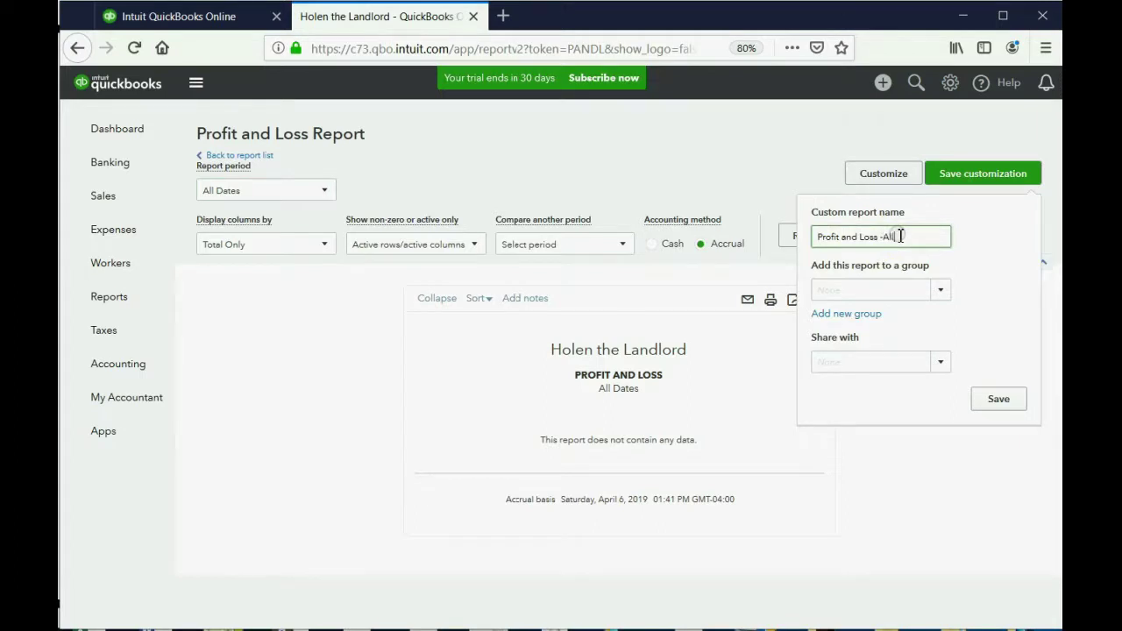
{"action": "left_click", "coordinate": [1000, 404]}
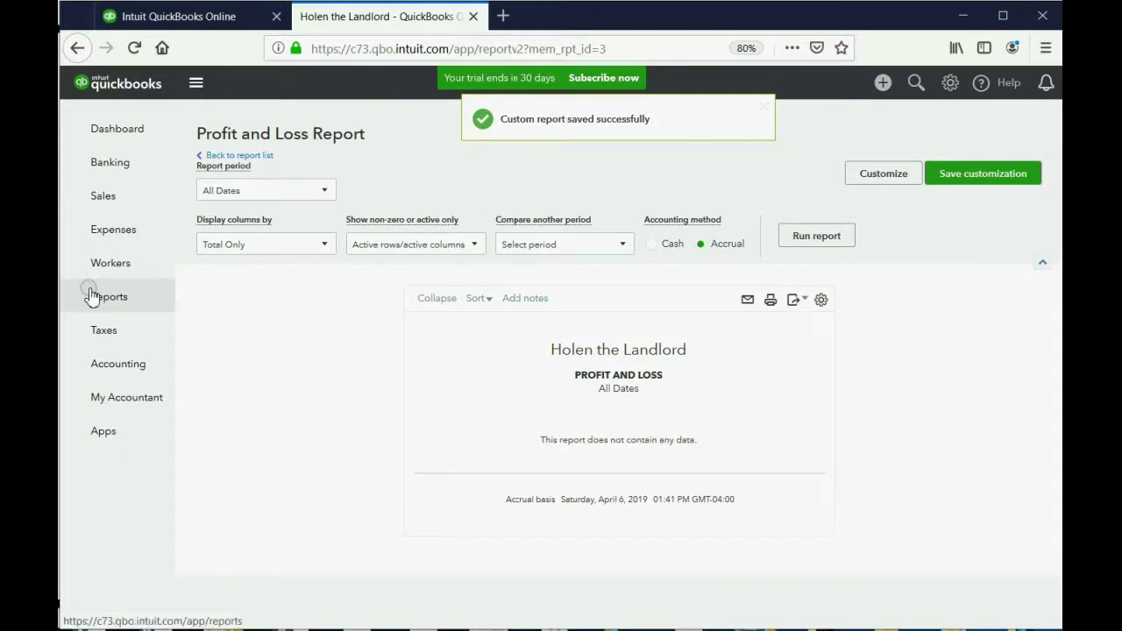
Step: Review the custom reports list, then switch to the PowerPoint slide show and advance to the Tenant Balance Detail bullet under Tenant Specific Reports
{"action": "left_click", "coordinate": [111, 296]}
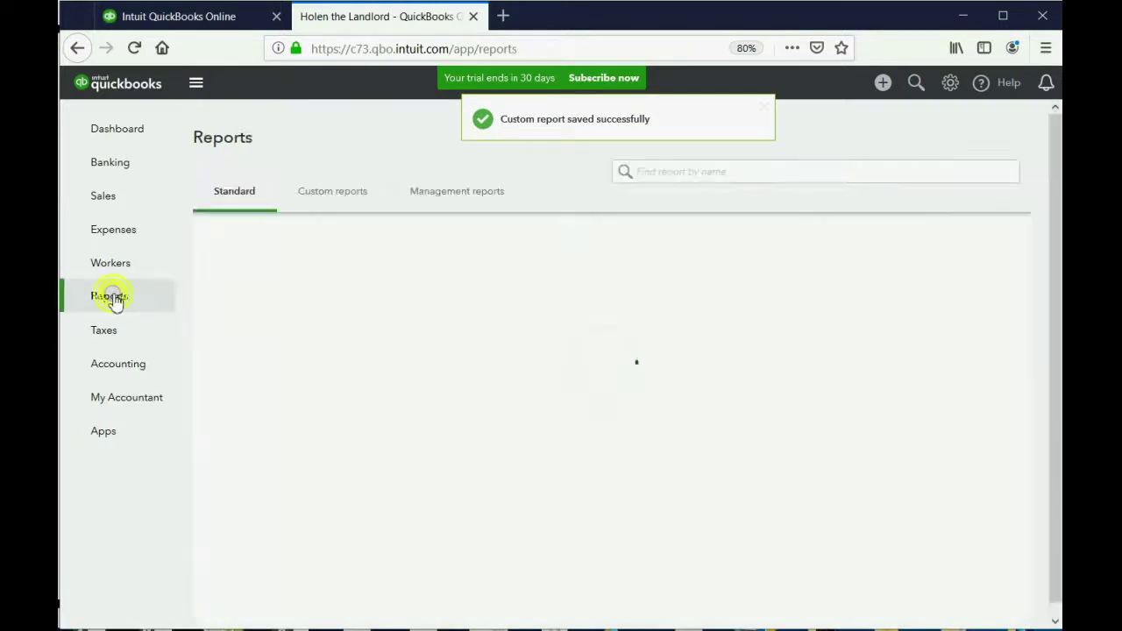
{"action": "left_click", "coordinate": [319, 193]}
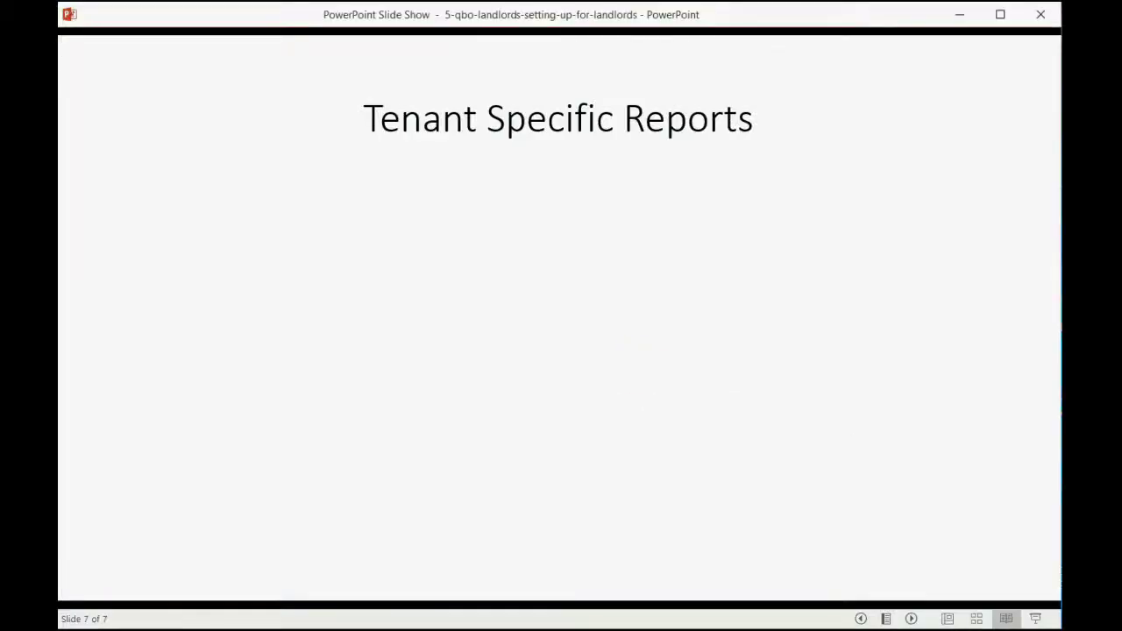
{"action": "key", "text": "Right"}
{"action": "key", "text": "Left"}
{"action": "key", "text": "Right"}
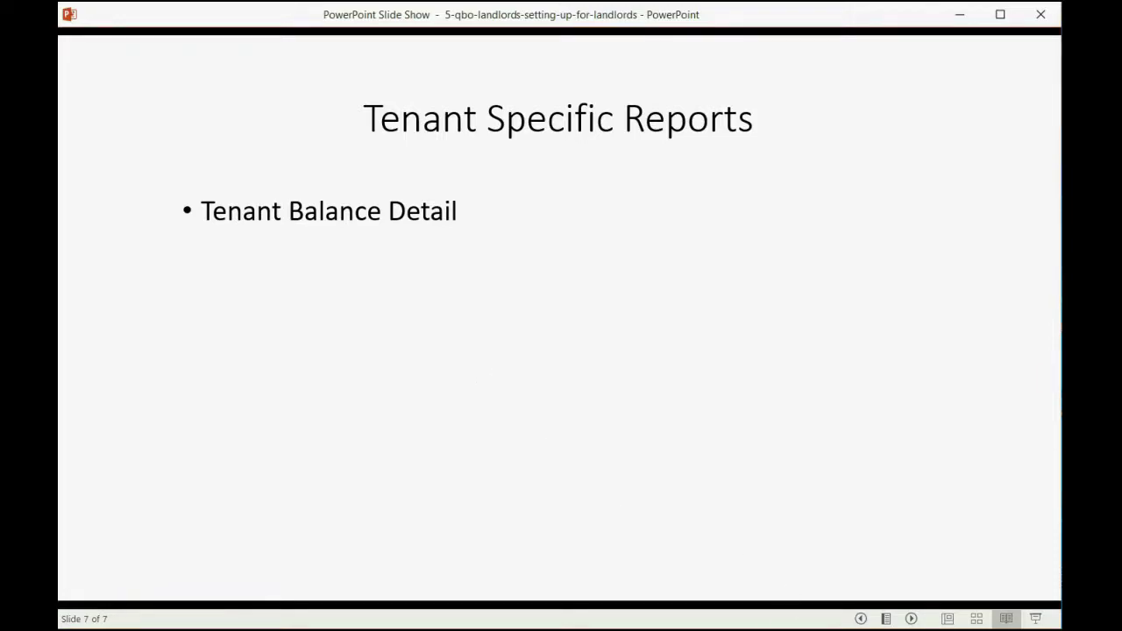
Step: Switch back to QuickBooks Online and open the Customer Balance Detail report from the standard reports under Who owes you
{"action": "key", "text": "alt+Tab"}
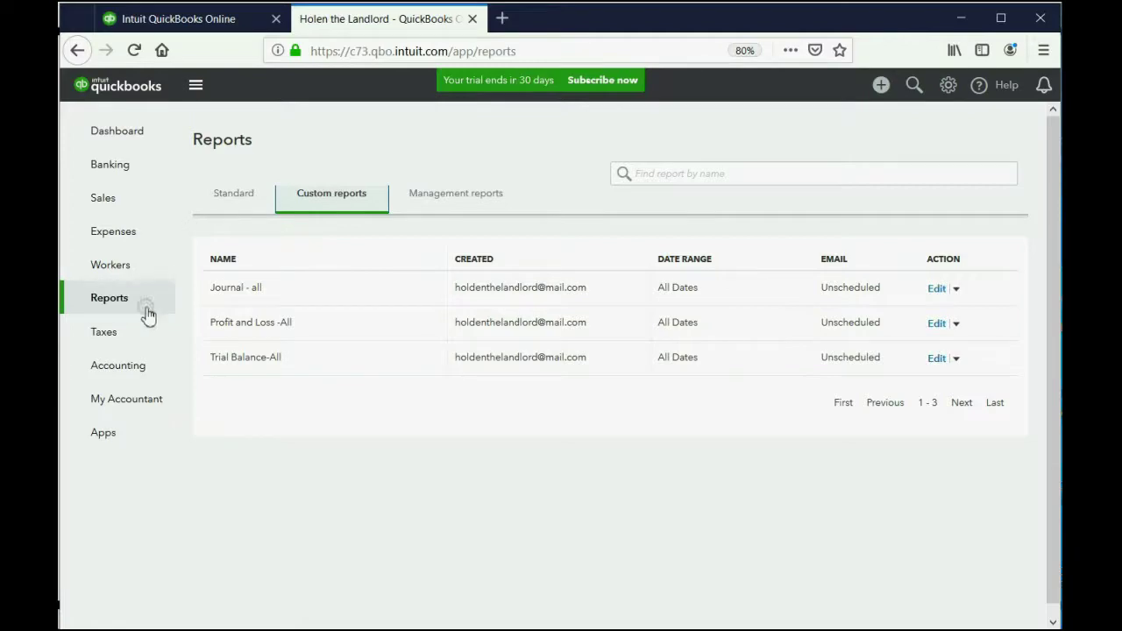
{"action": "left_click", "coordinate": [241, 198]}
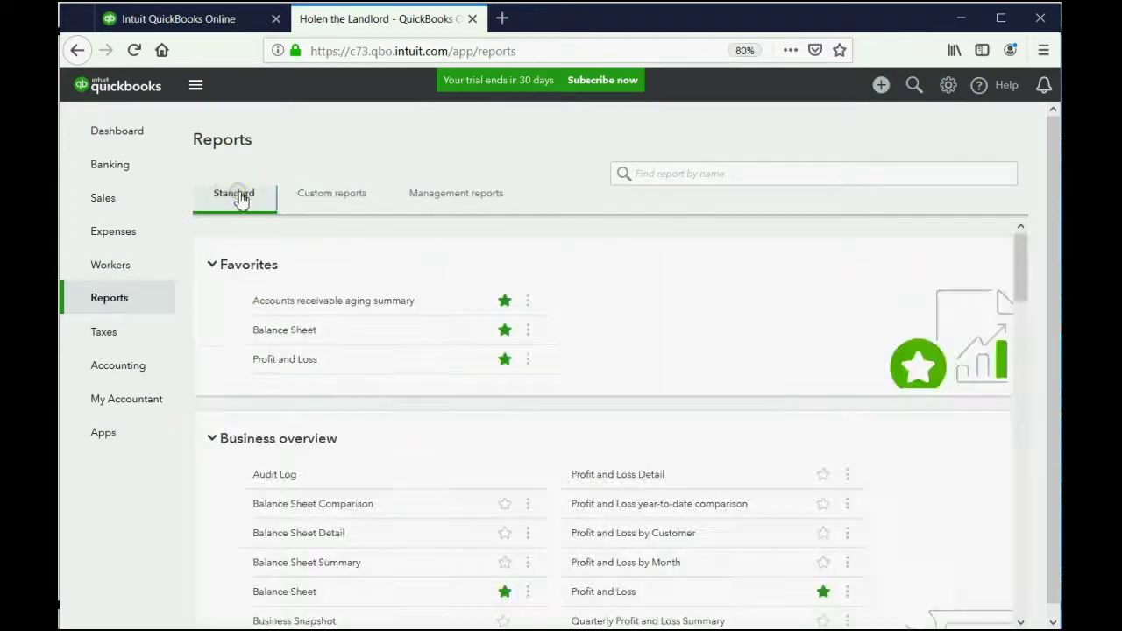
{"action": "scroll", "coordinate": [570, 359], "scroll_direction": "down", "scroll_amount": 5}
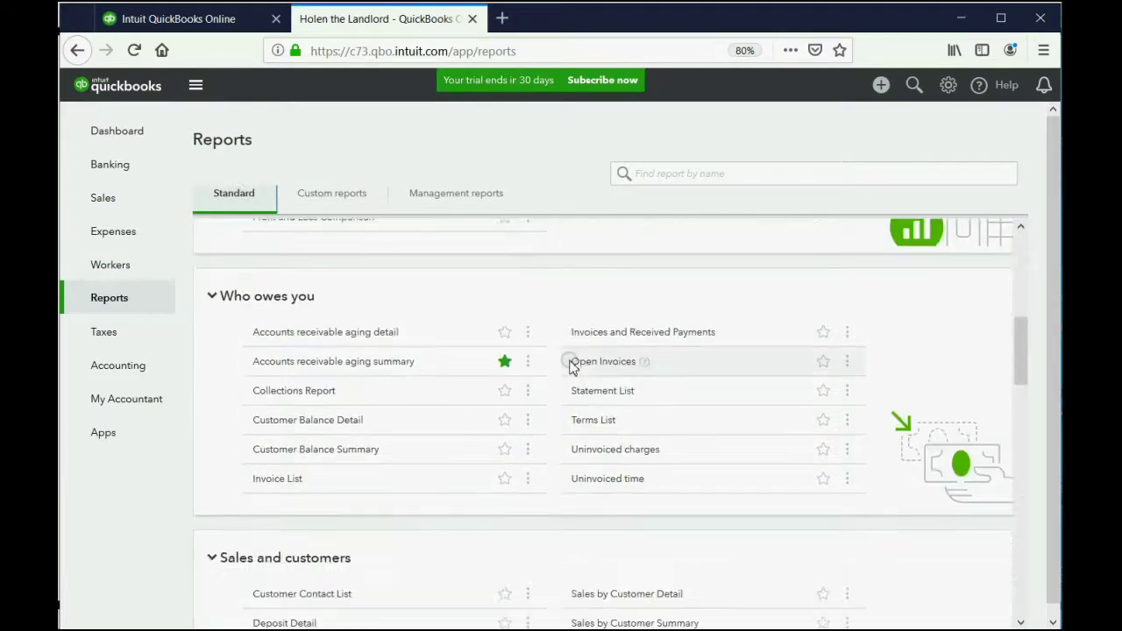
{"action": "scroll", "coordinate": [571, 366], "scroll_direction": "down", "scroll_amount": 3}
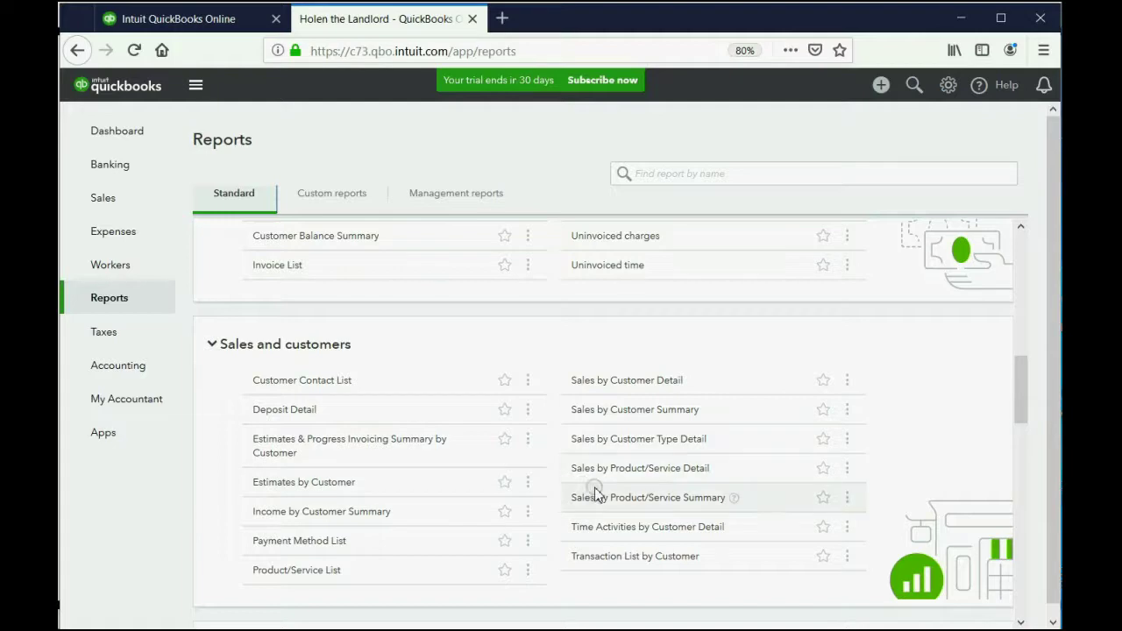
{"action": "scroll", "coordinate": [593, 493], "scroll_direction": "down", "scroll_amount": 3}
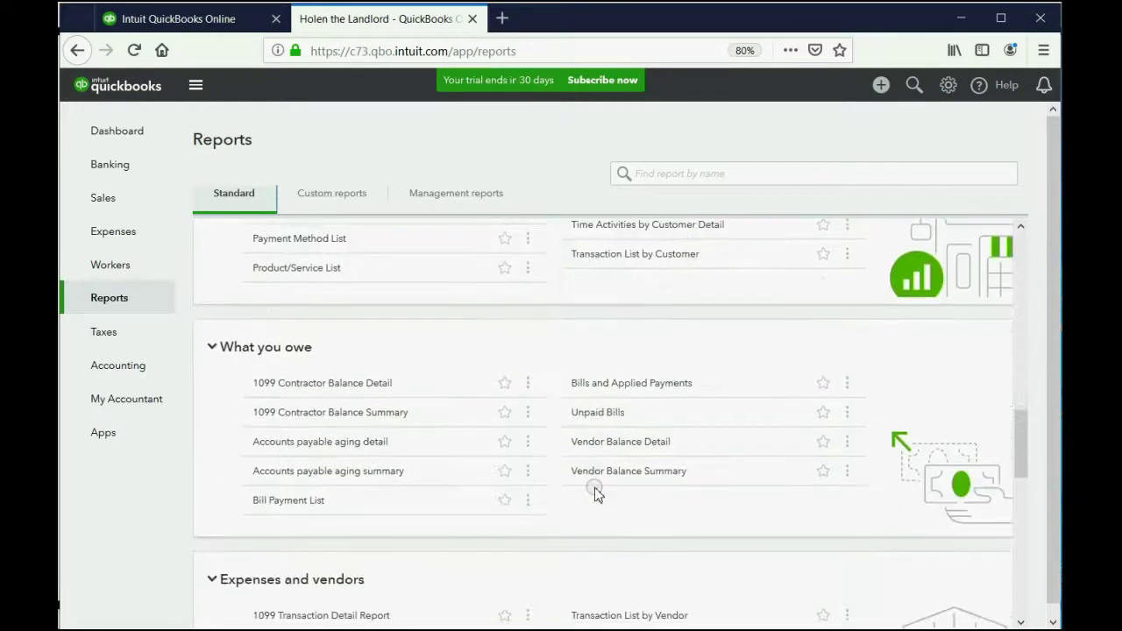
{"action": "scroll", "coordinate": [595, 495], "scroll_direction": "up", "scroll_amount": 5}
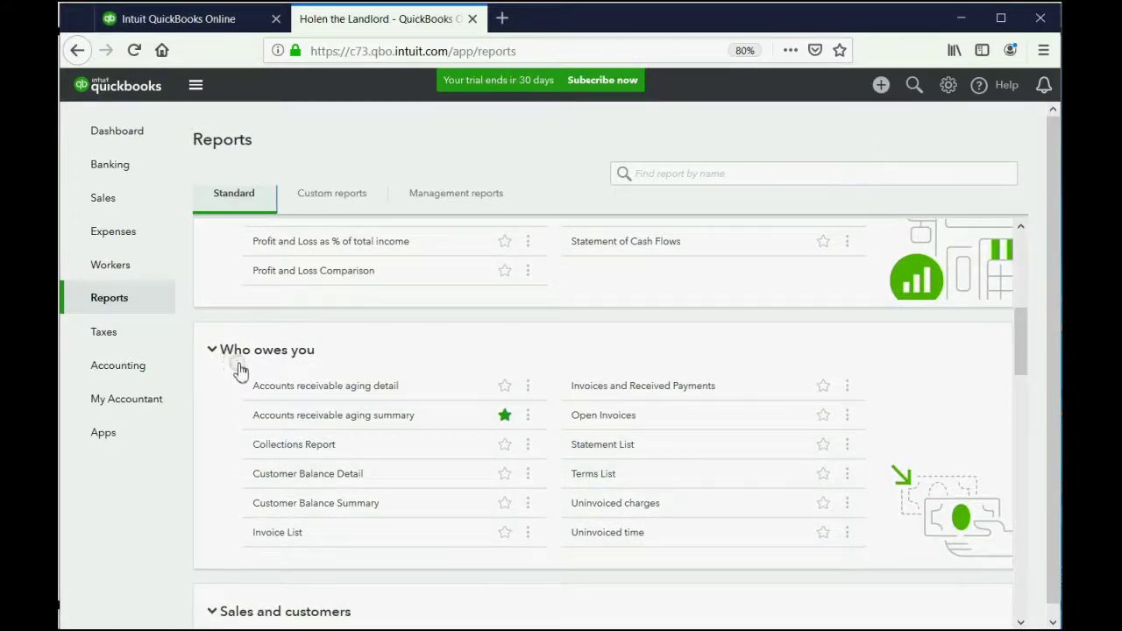
{"action": "left_click", "coordinate": [306, 474]}
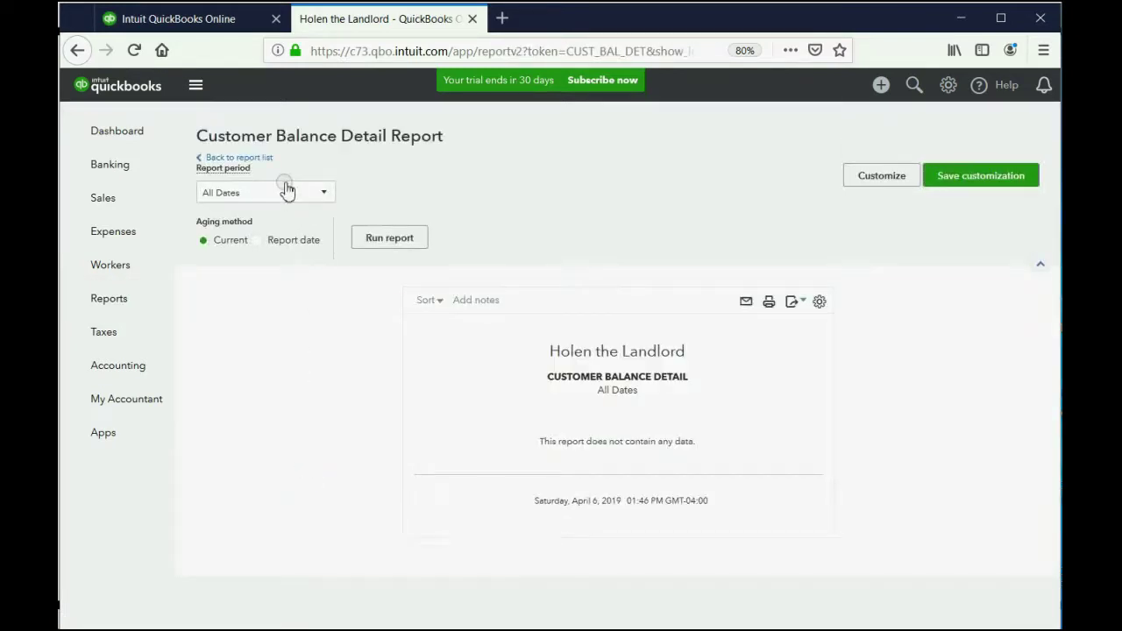
Step: Look over the report's column settings and change the report title to "Tenant Balance Detail" in the report header
{"action": "left_click", "coordinate": [818, 302]}
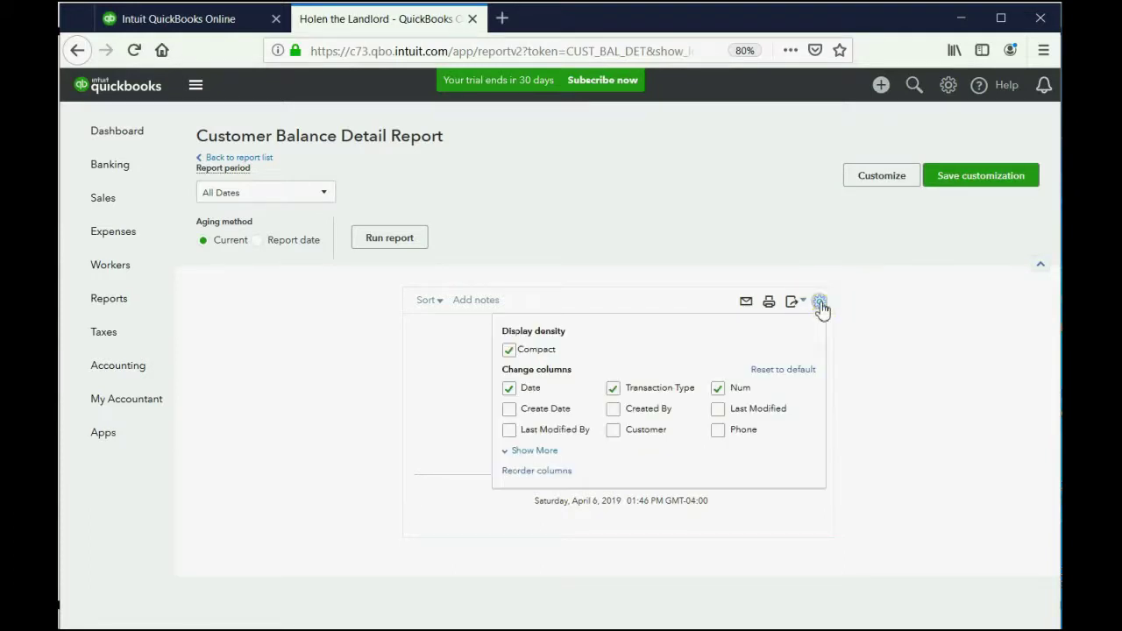
{"action": "left_click", "coordinate": [708, 251]}
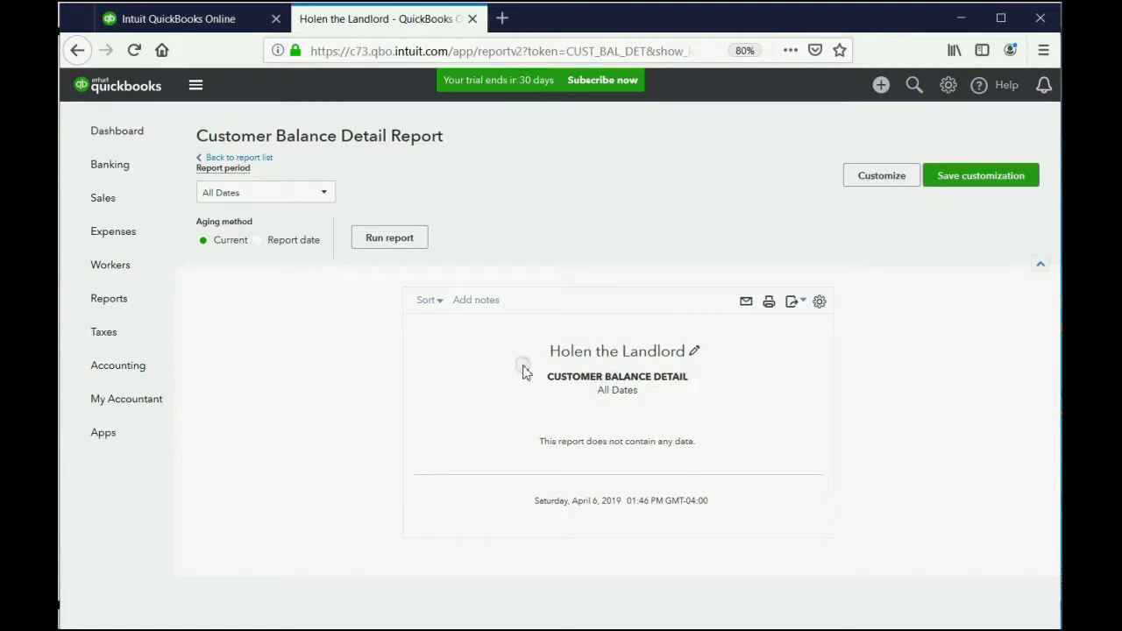
{"action": "left_click", "coordinate": [693, 351]}
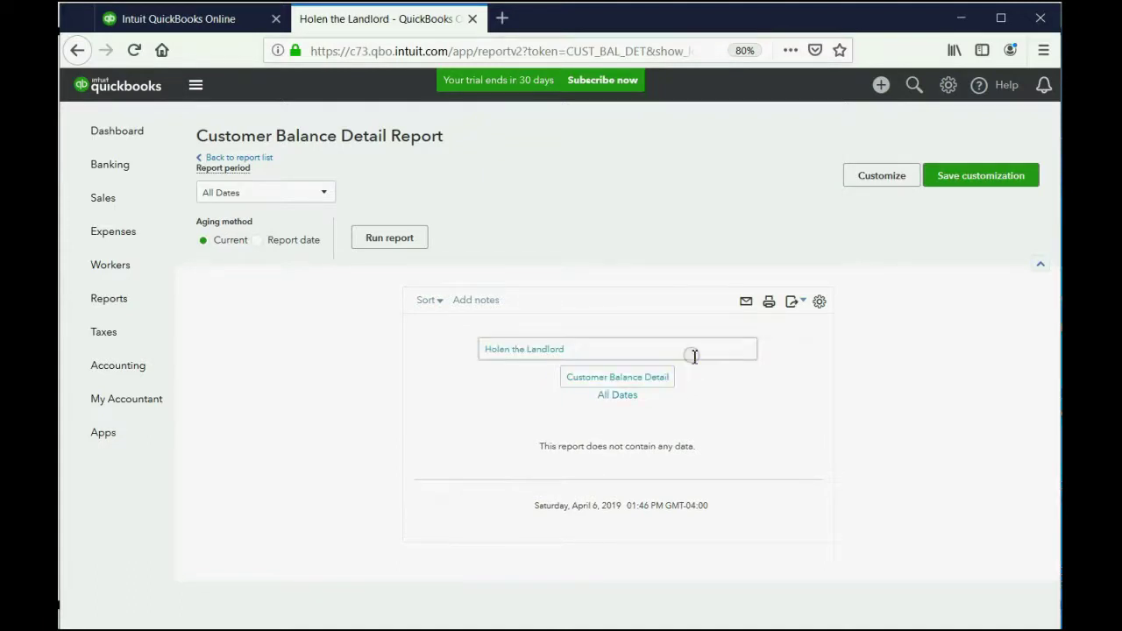
{"action": "left_click", "coordinate": [655, 378]}
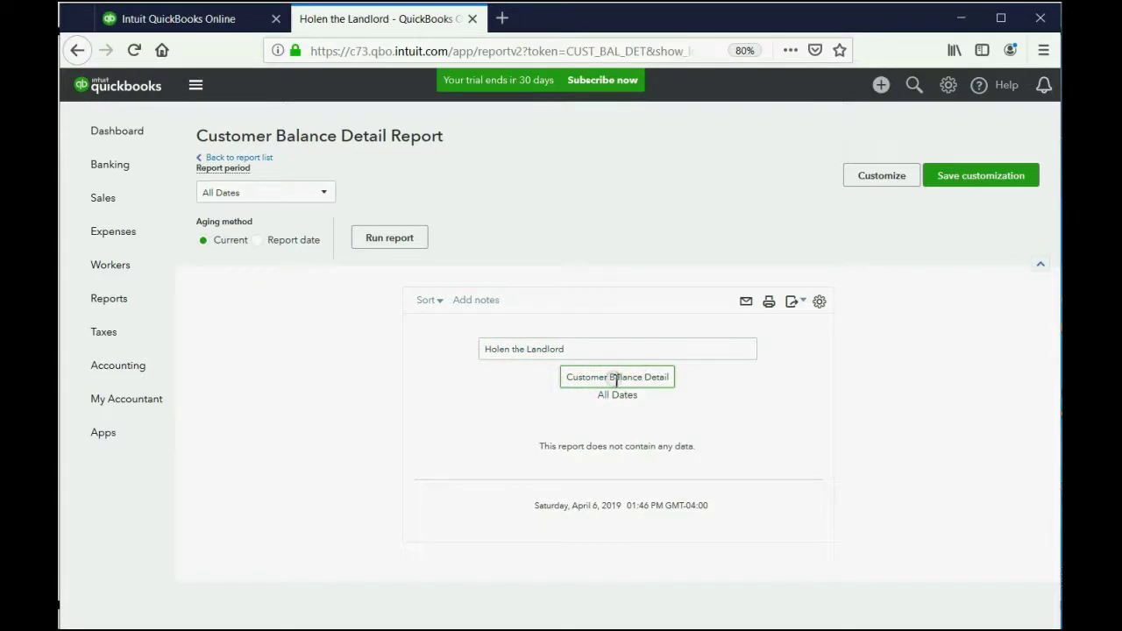
{"action": "left_click_drag", "start_coordinate": [607, 378], "coordinate": [546, 376]}
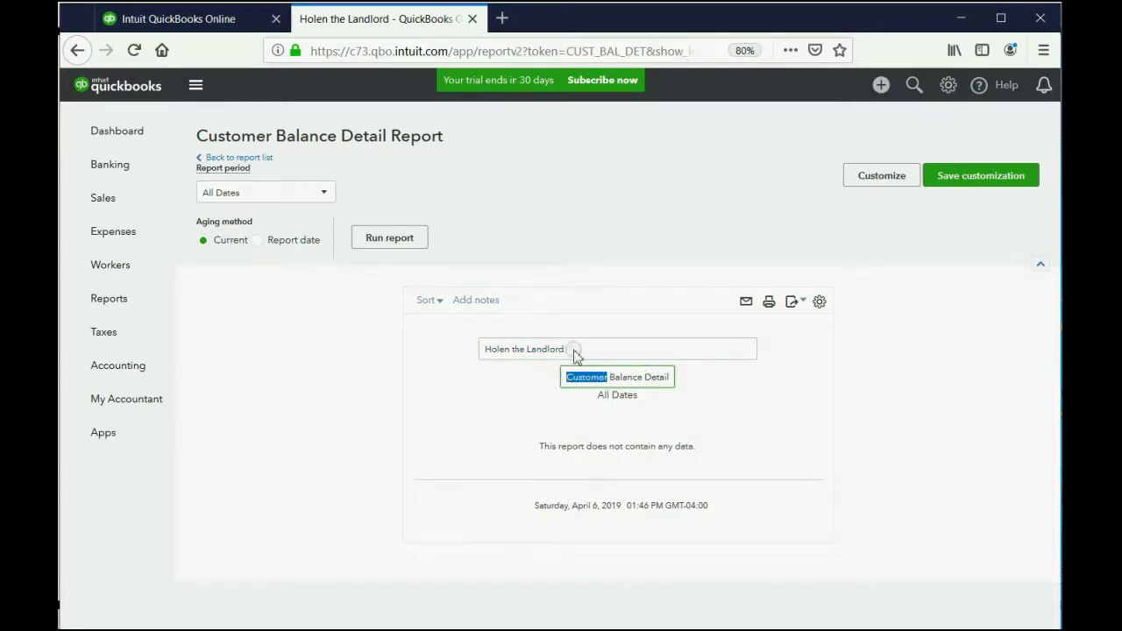
{"action": "type", "text": "Tenant"}
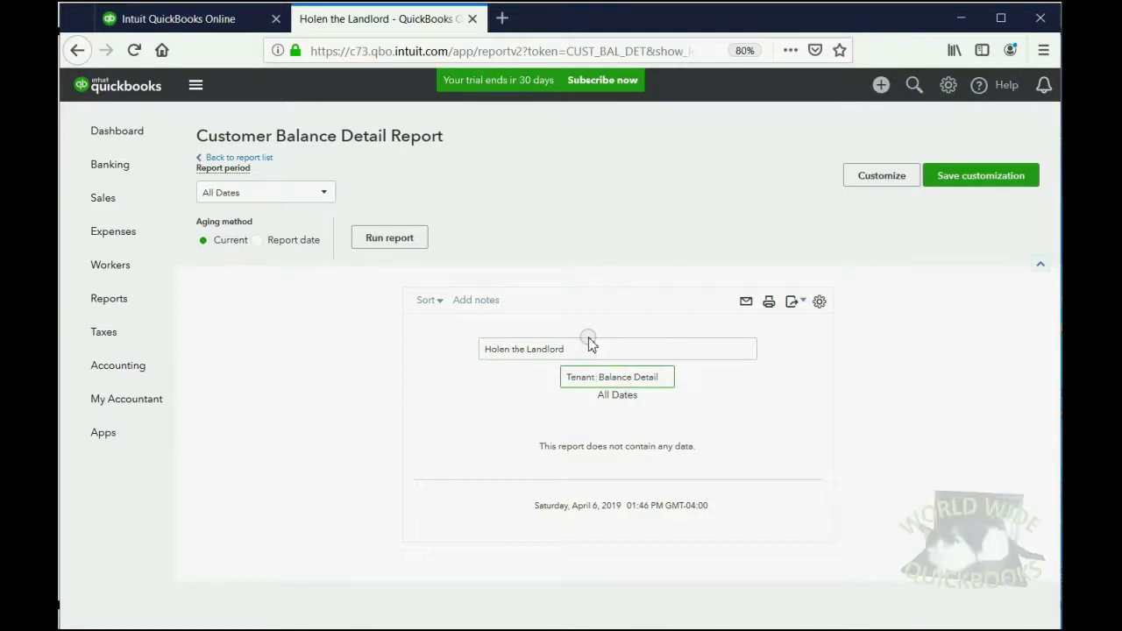
{"action": "left_click", "coordinate": [896, 379]}
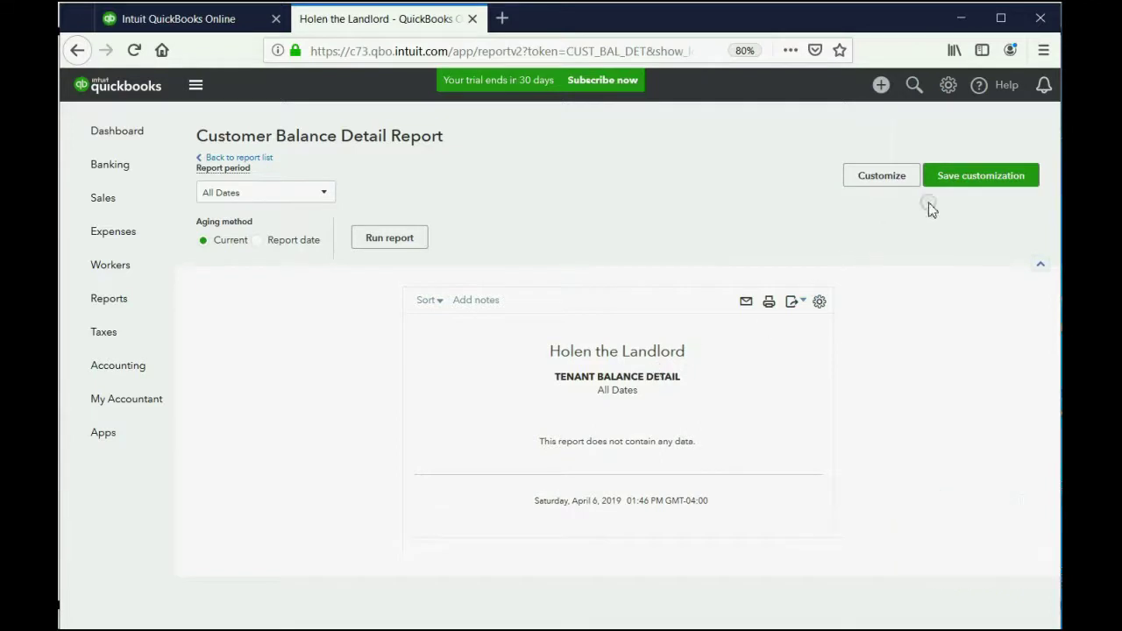
Step: Save the customized balance report under the name "Tenant Balance Detail"
{"action": "left_click", "coordinate": [958, 179]}
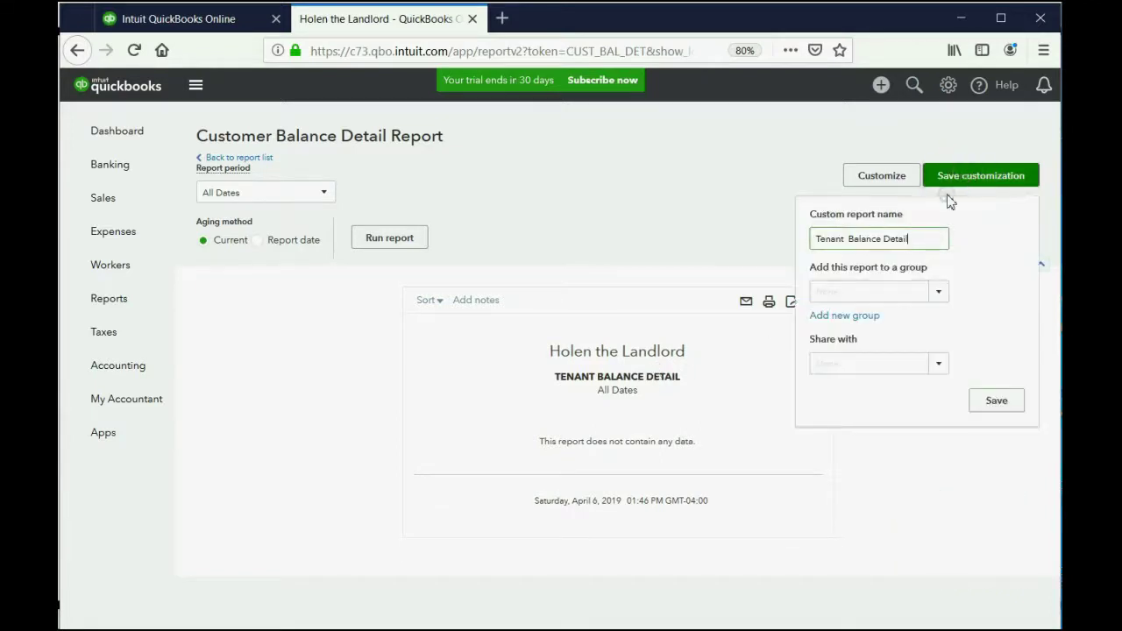
{"action": "left_click_drag", "start_coordinate": [931, 238], "coordinate": [814, 241]}
{"action": "left_click", "coordinate": [916, 240]}
{"action": "left_click", "coordinate": [993, 403]}
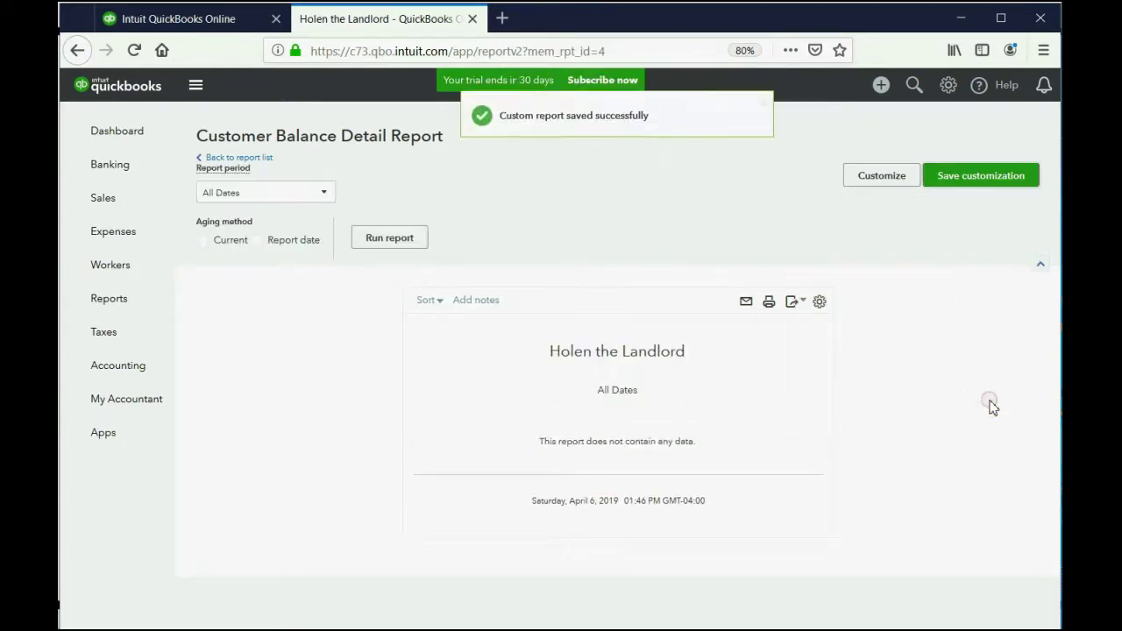
Step: Review the custom reports list for the saved tenant report and switch to the PowerPoint slide on Tenant Specific Reports
{"action": "left_click", "coordinate": [95, 299]}
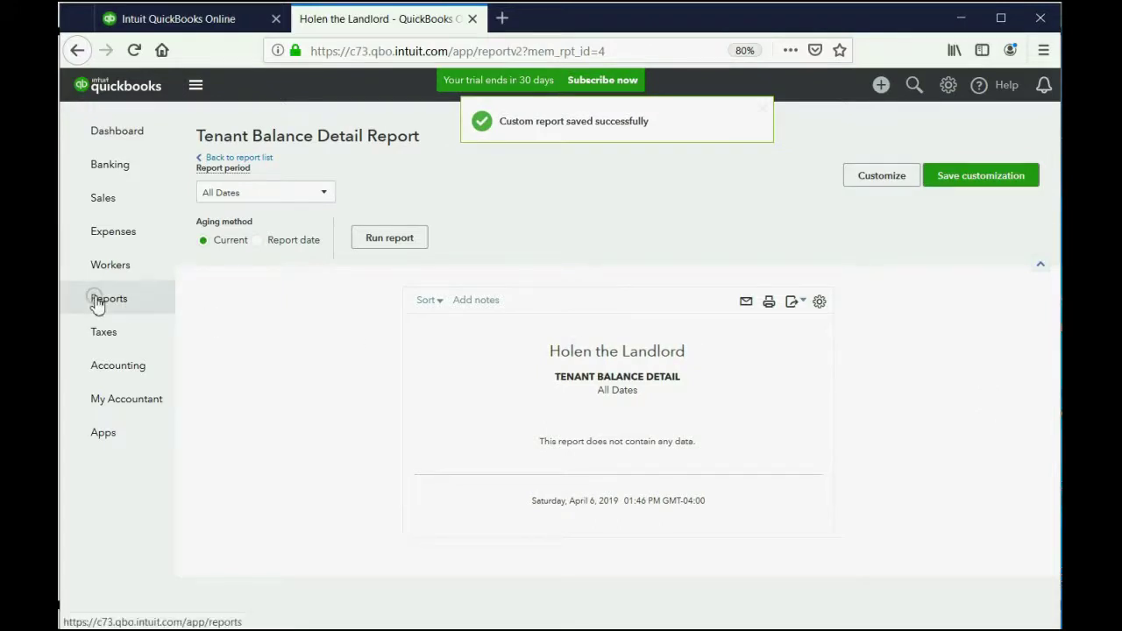
{"action": "left_click", "coordinate": [325, 198]}
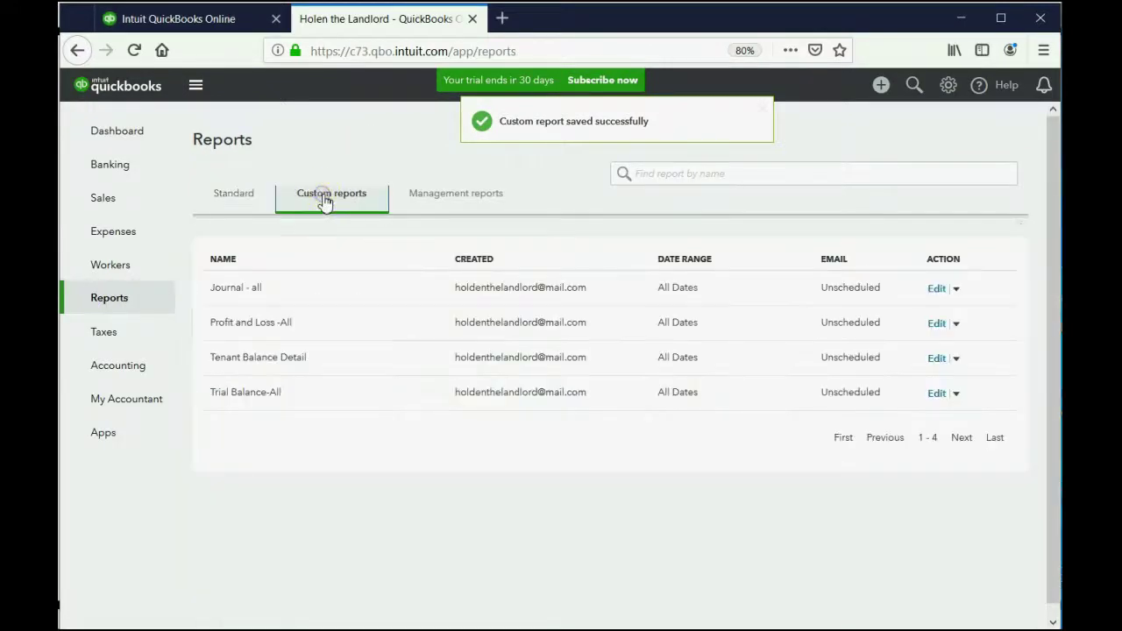
{"action": "left_click", "coordinate": [263, 359]}
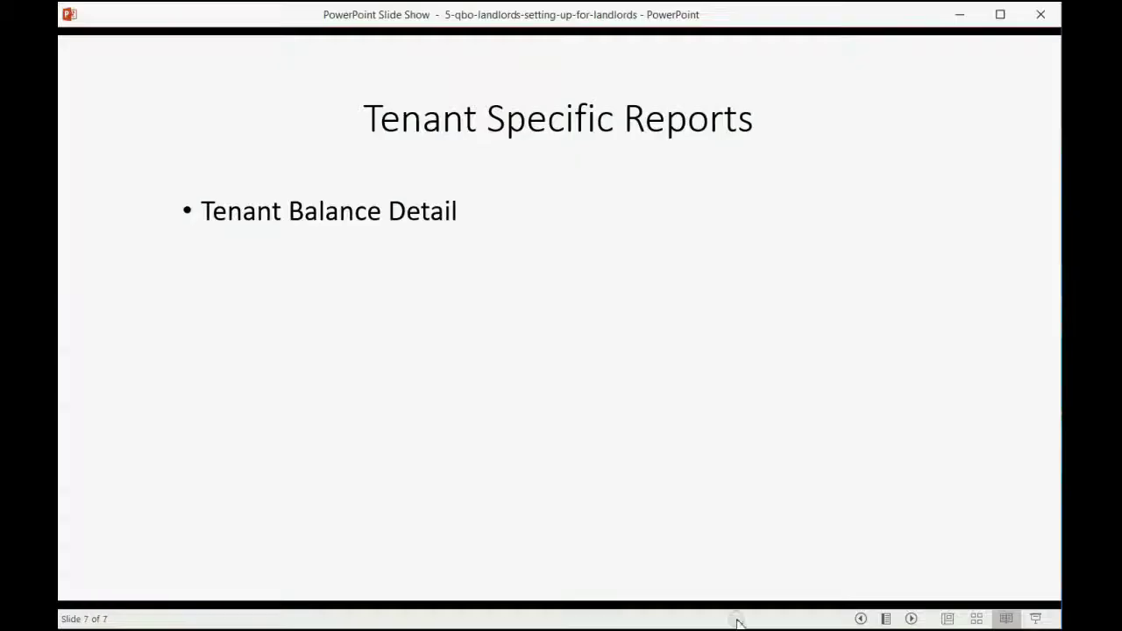
{"action": "left_click", "coordinate": [634, 444]}
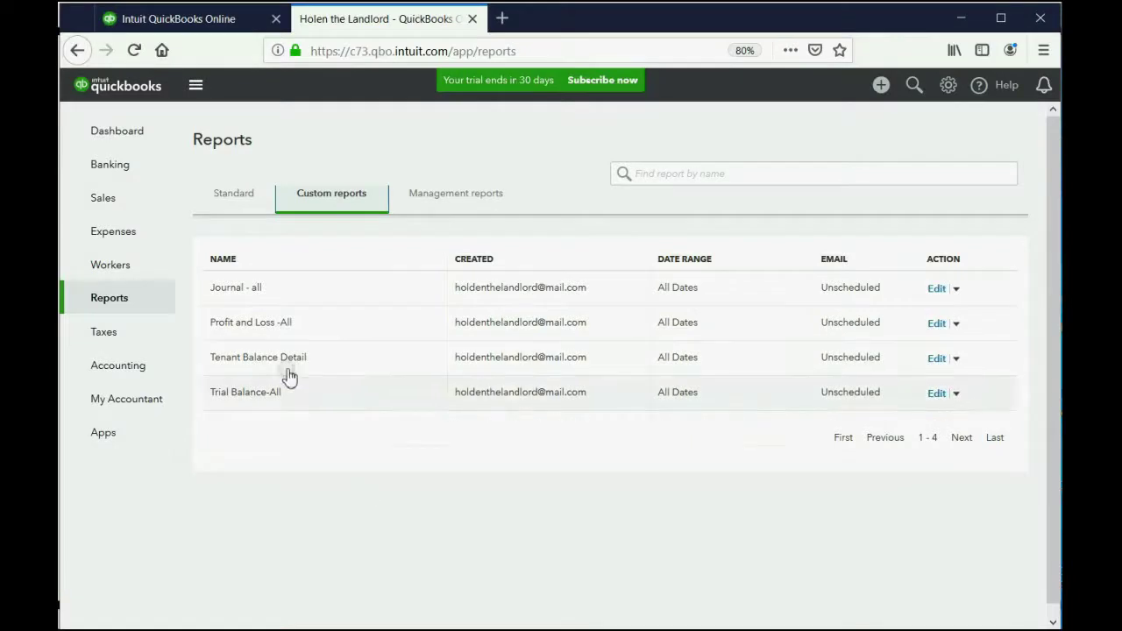
Step: Open the Profit and Loss by Customer report from the standard reports under Business overview in QuickBooks Online
{"action": "left_click", "coordinate": [249, 203]}
{"action": "left_click", "coordinate": [502, 330]}
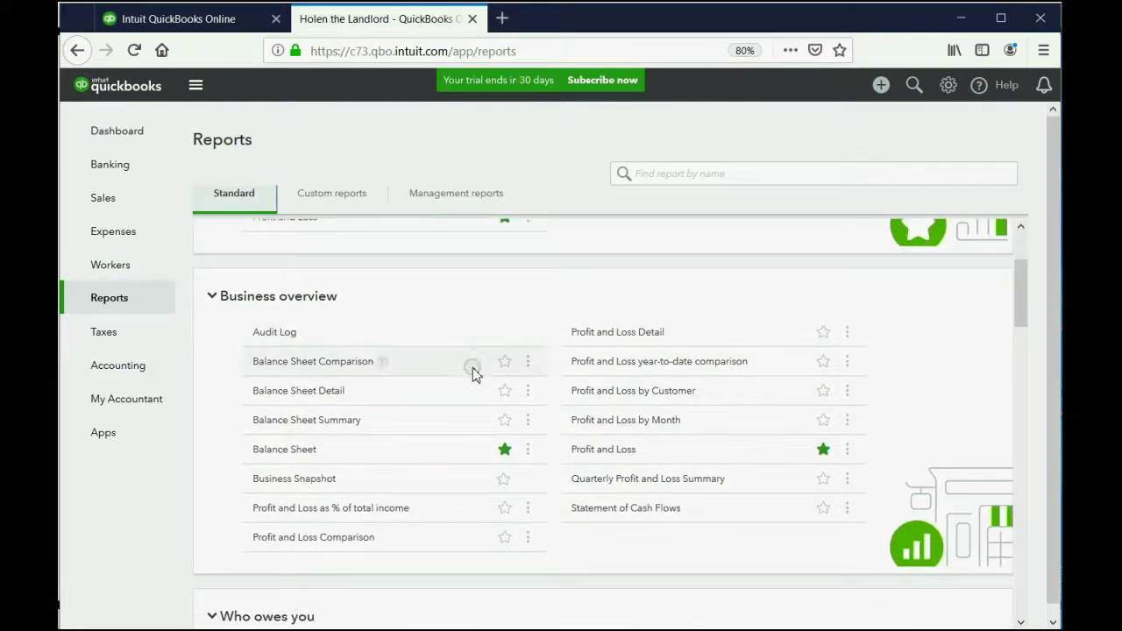
{"action": "left_click", "coordinate": [649, 397]}
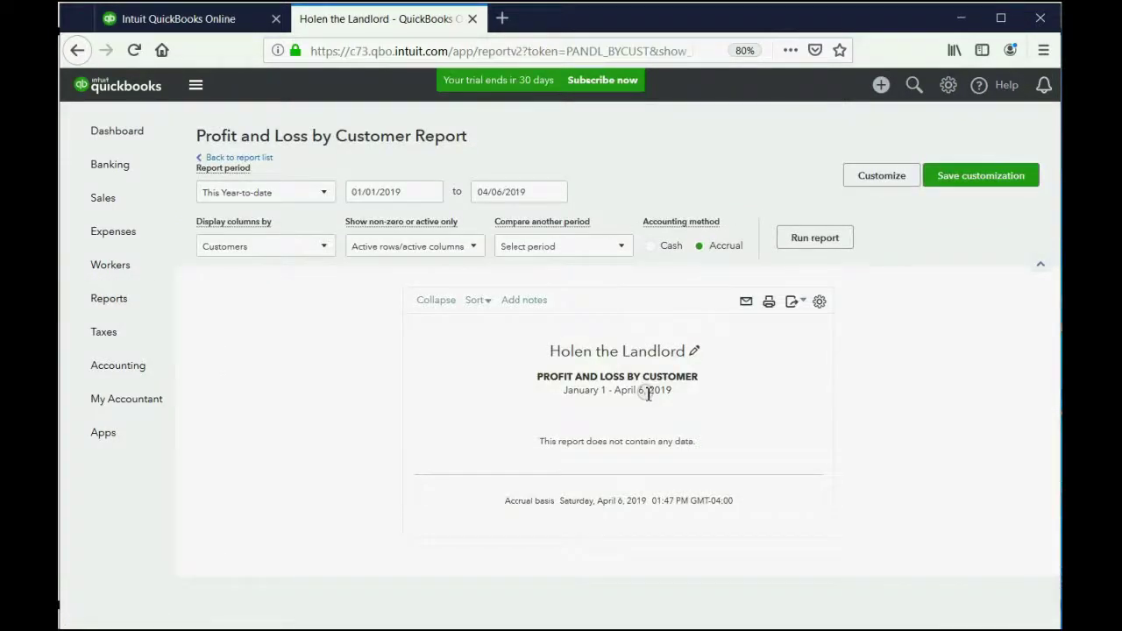
Step: Set the report period to All Dates and change the report title in the header to "Profit and Loss by Tenant"
{"action": "left_click", "coordinate": [322, 193]}
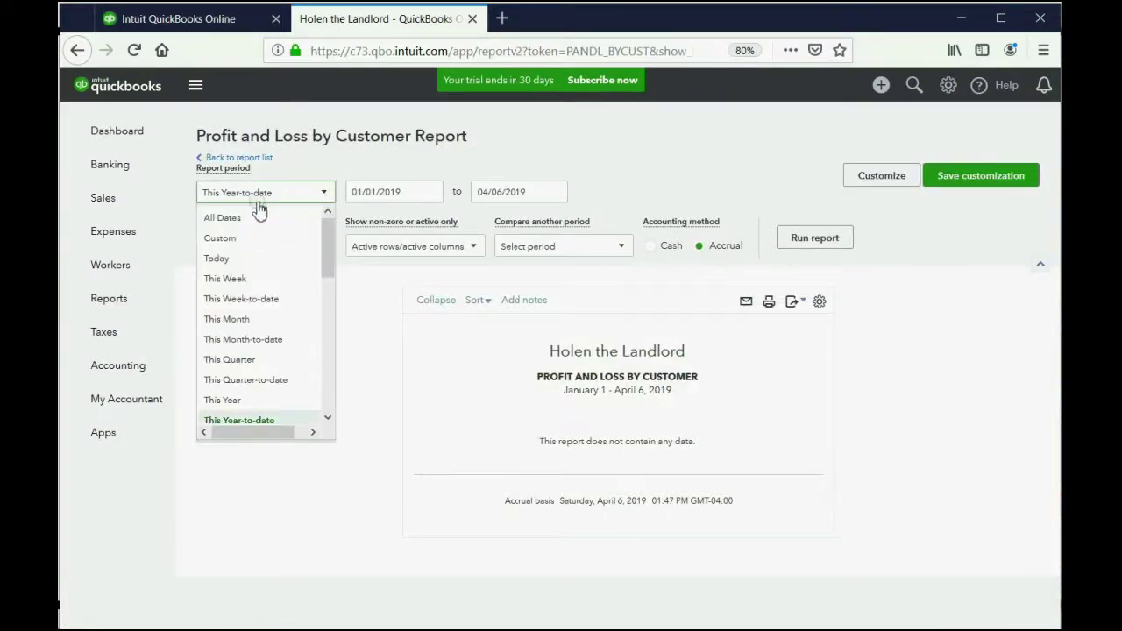
{"action": "left_click", "coordinate": [233, 217]}
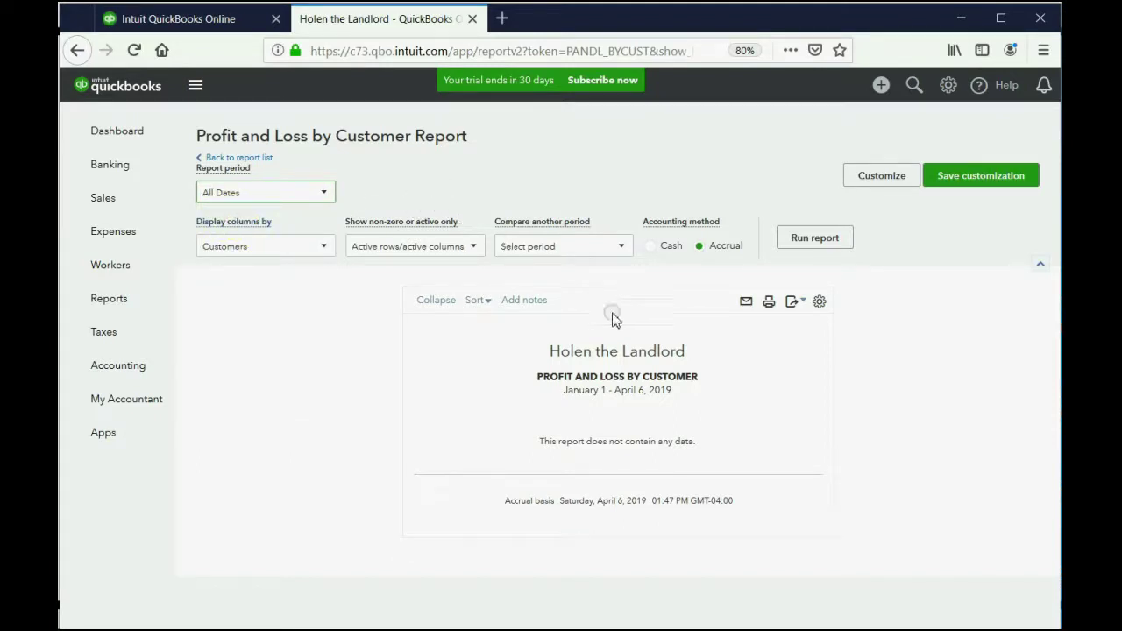
{"action": "left_click", "coordinate": [695, 356]}
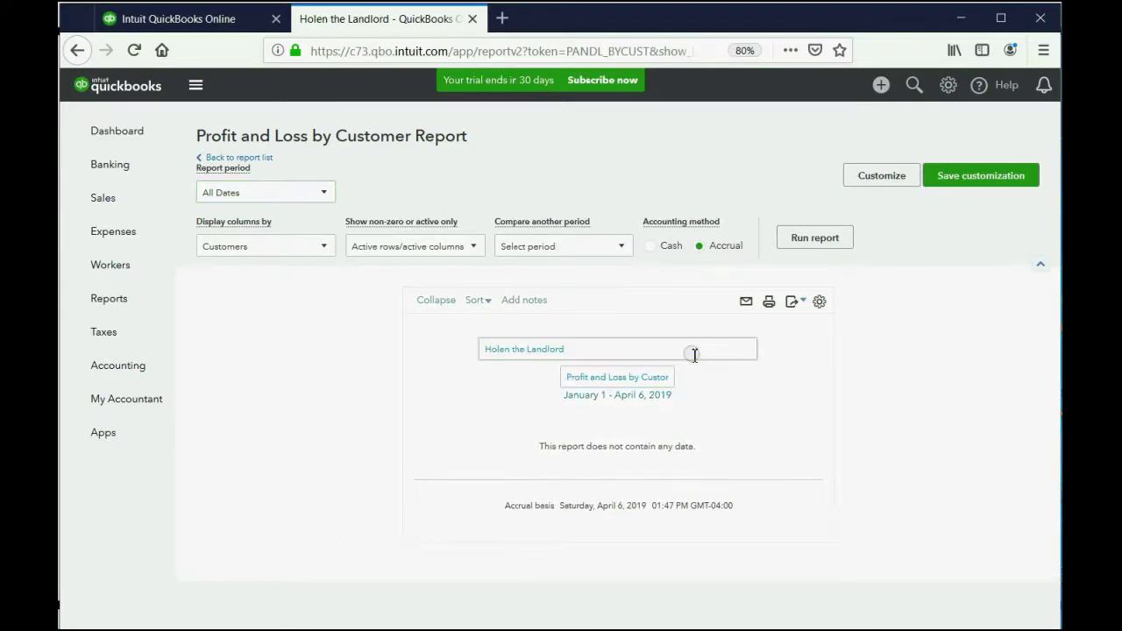
{"action": "left_click_drag", "start_coordinate": [643, 376], "coordinate": [701, 379]}
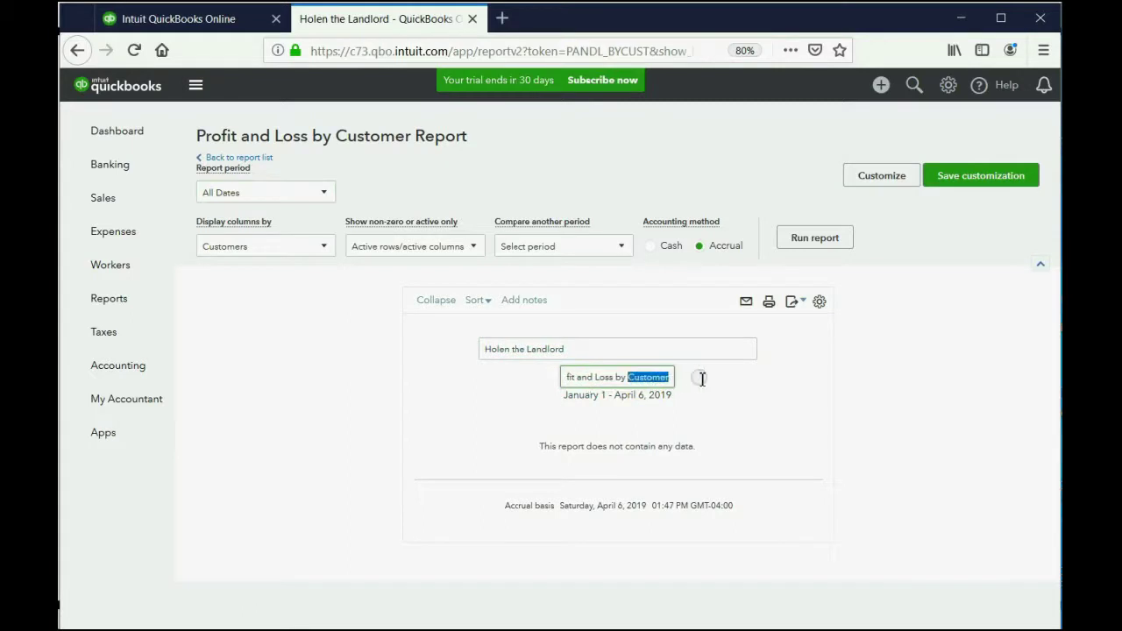
{"action": "type", "text": "tenant"}
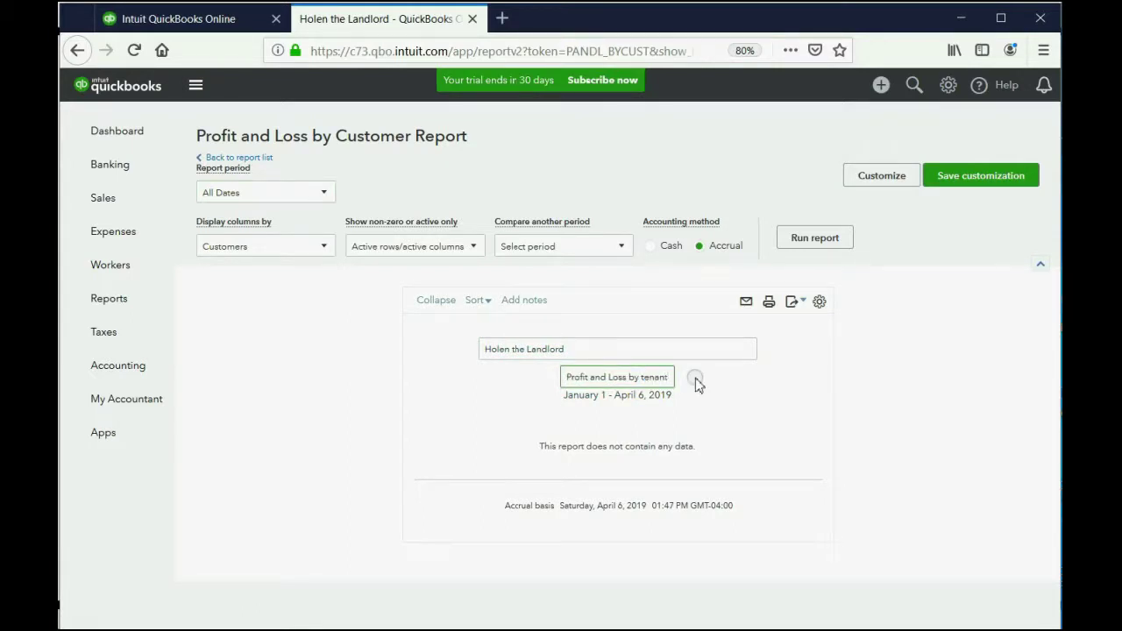
{"action": "key", "text": "BackSpace"}
{"action": "type", "text": "T"}
{"action": "left_click", "coordinate": [945, 355]}
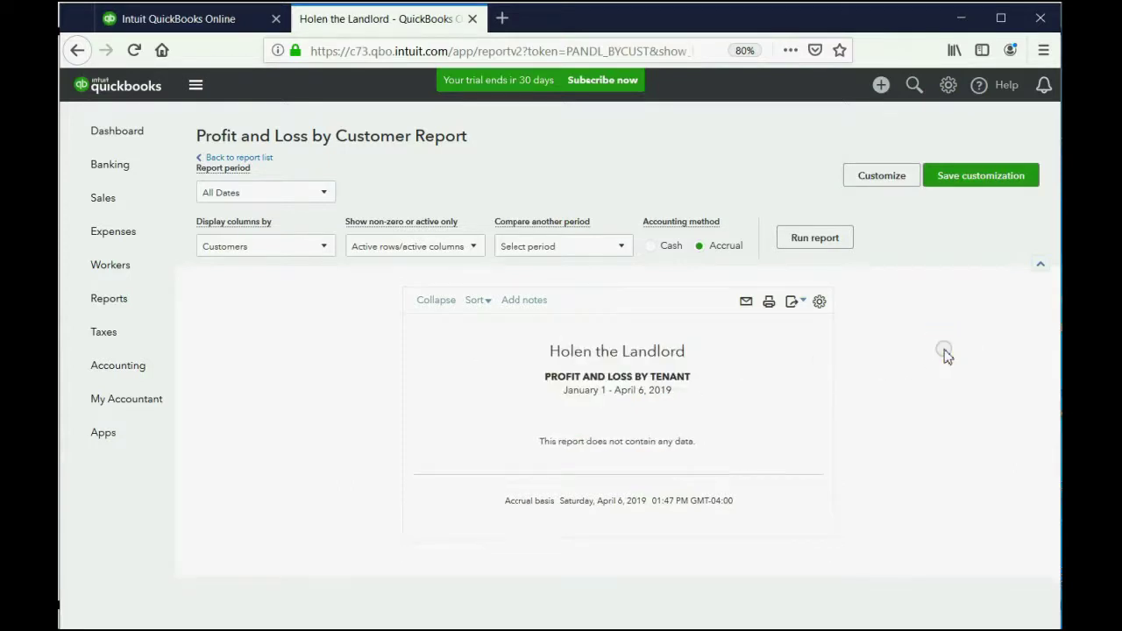
Step: Save the customized report under the name "Profit and Loss by Tenant" and open the list of custom reports
{"action": "mouse_move", "coordinate": [762, 370]}
{"action": "left_click", "coordinate": [967, 178]}
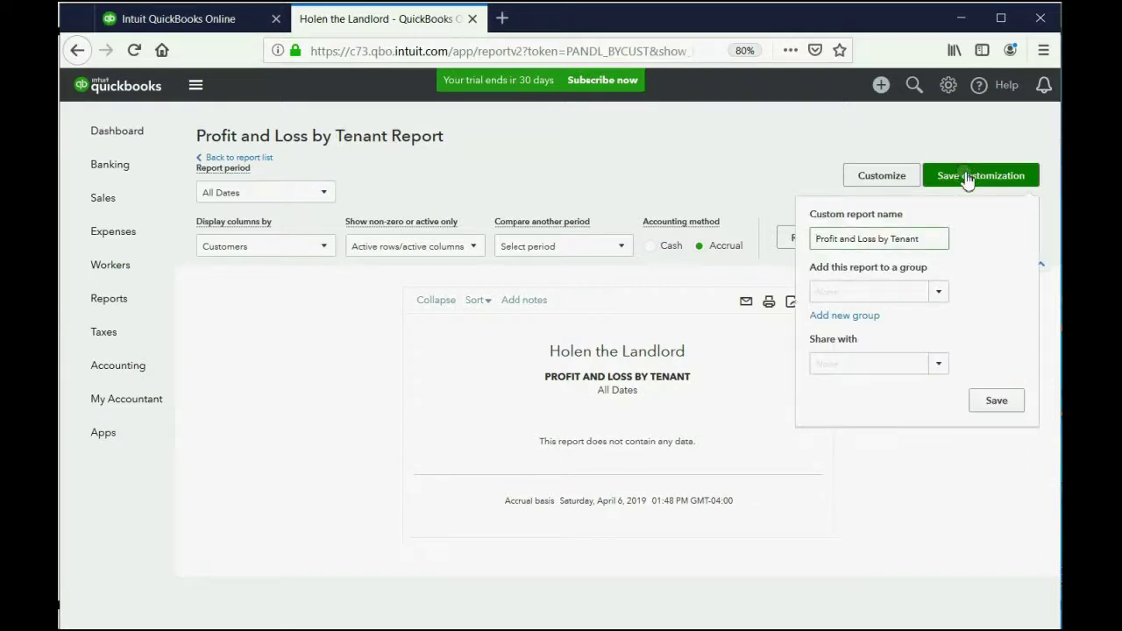
{"action": "left_click", "coordinate": [931, 241]}
{"action": "double_click", "coordinate": [931, 244]}
{"action": "left_click", "coordinate": [931, 243]}
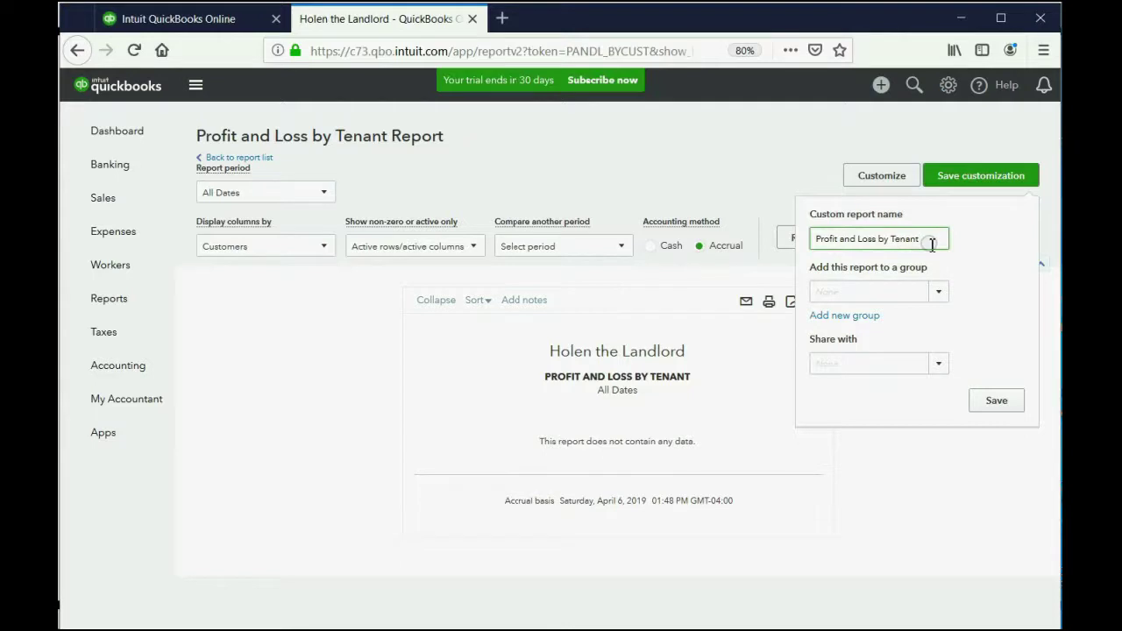
{"action": "double_click", "coordinate": [929, 244]}
{"action": "left_click", "coordinate": [922, 244]}
{"action": "left_click", "coordinate": [989, 406]}
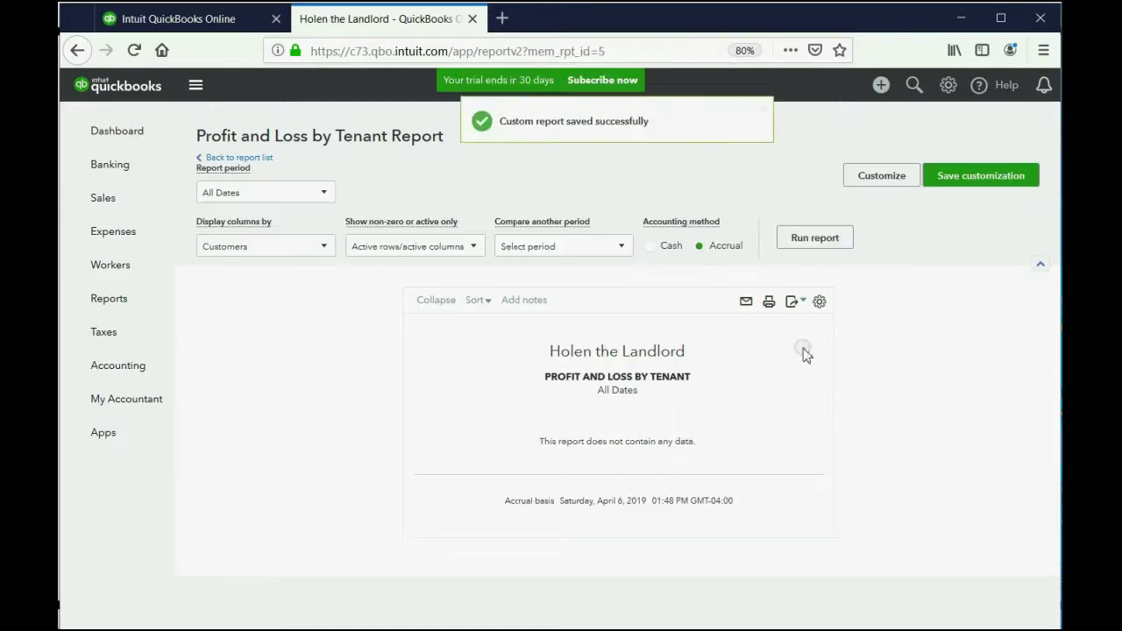
{"action": "left_click", "coordinate": [109, 305]}
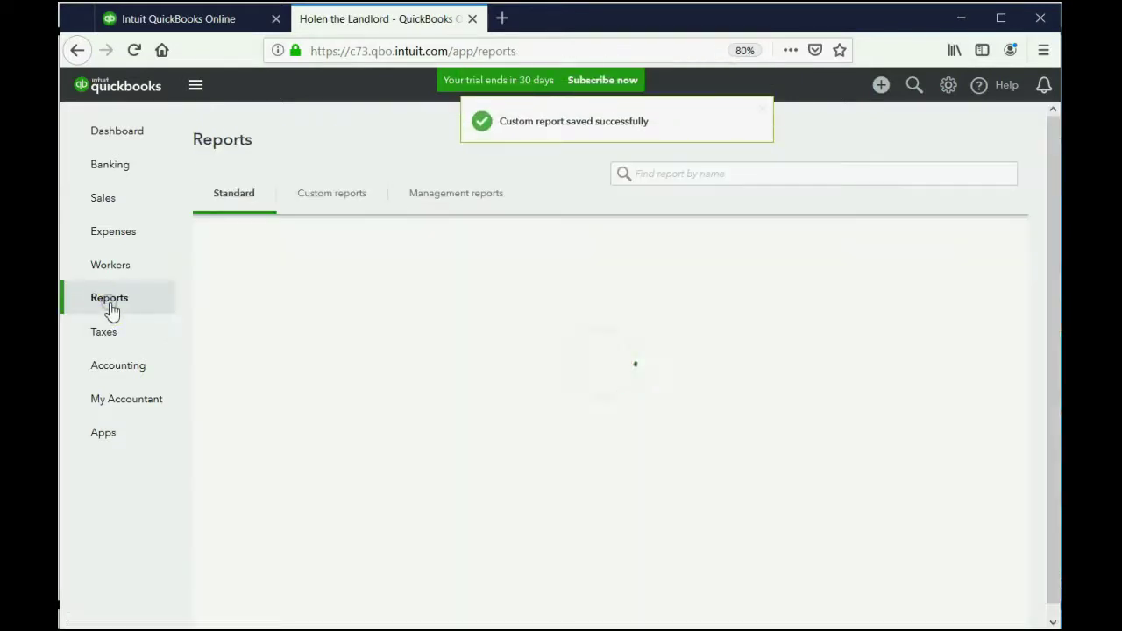
{"action": "left_click", "coordinate": [332, 194]}
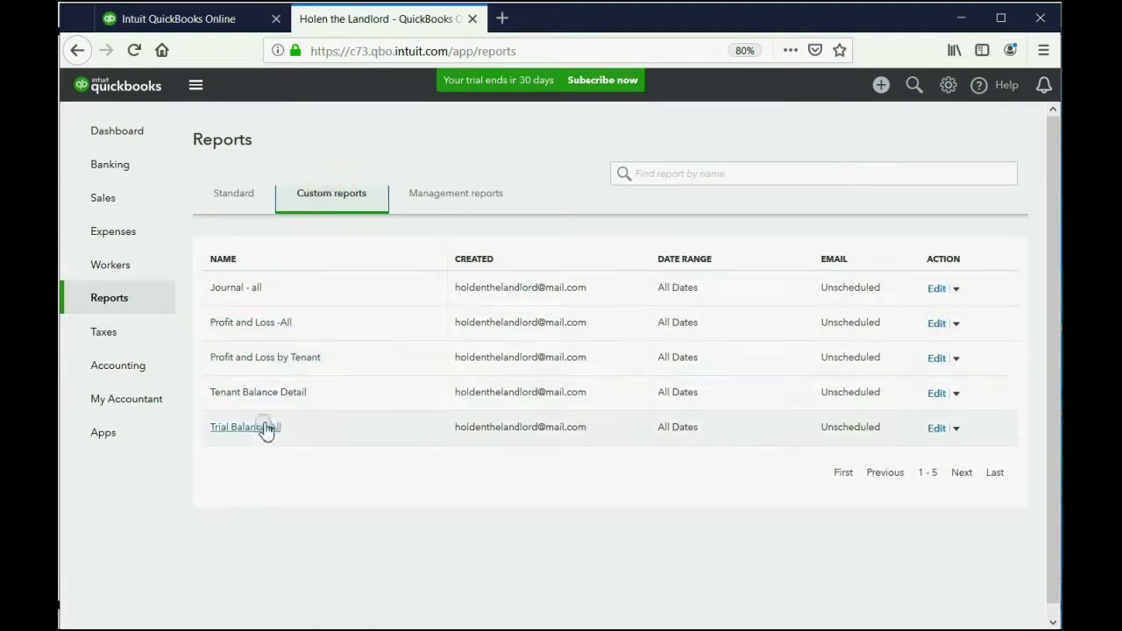